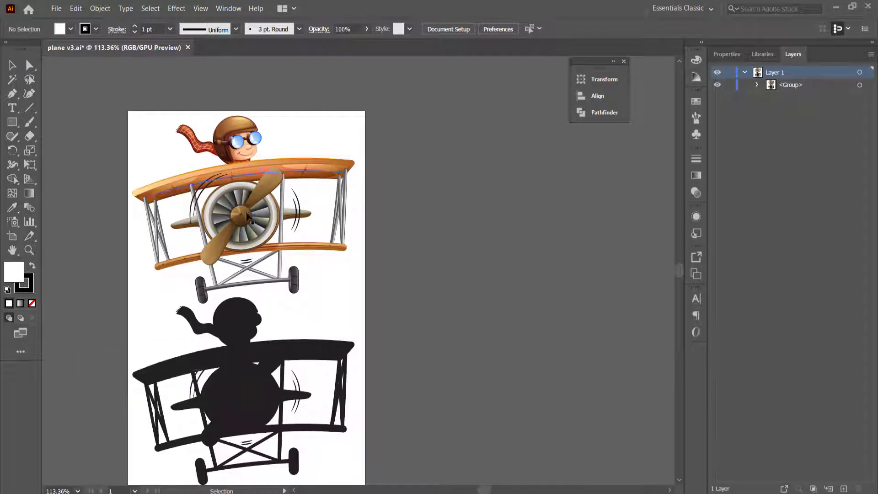
- Expand the nested artwork groups in Layer 1 and delete the group containing the black plane silhouette
click(757, 85)
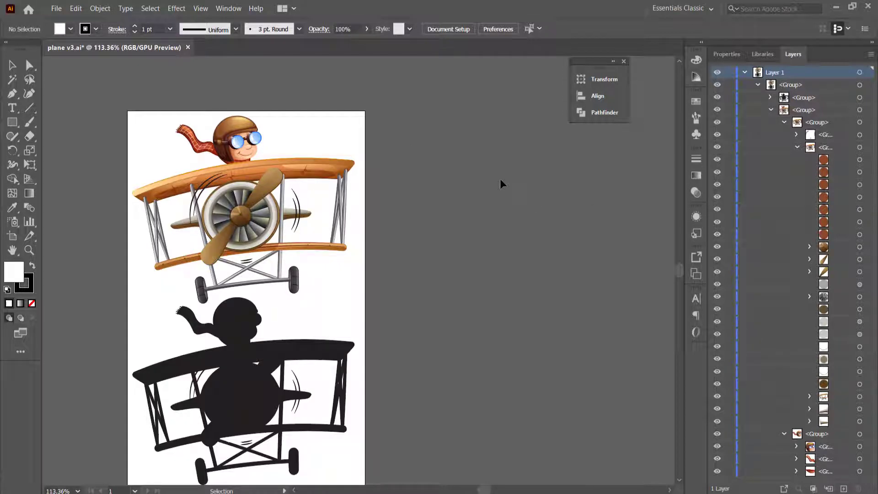
click(796, 98)
click(860, 97)
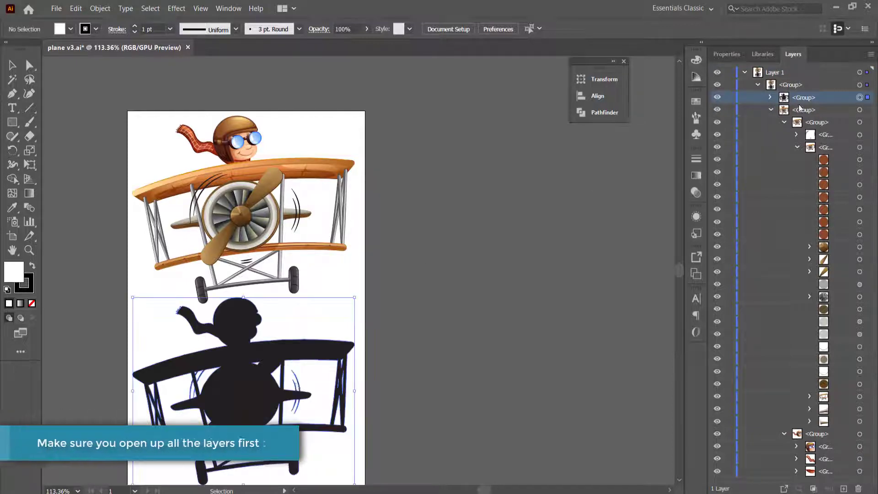
click(859, 488)
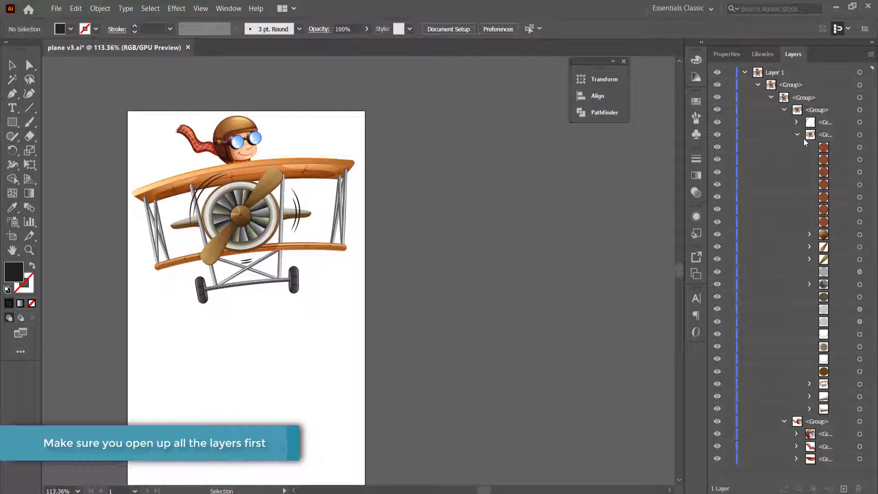
- Create a new layer above Layer 1 and move the pilot's scarf group into it
click(822, 448)
click(860, 448)
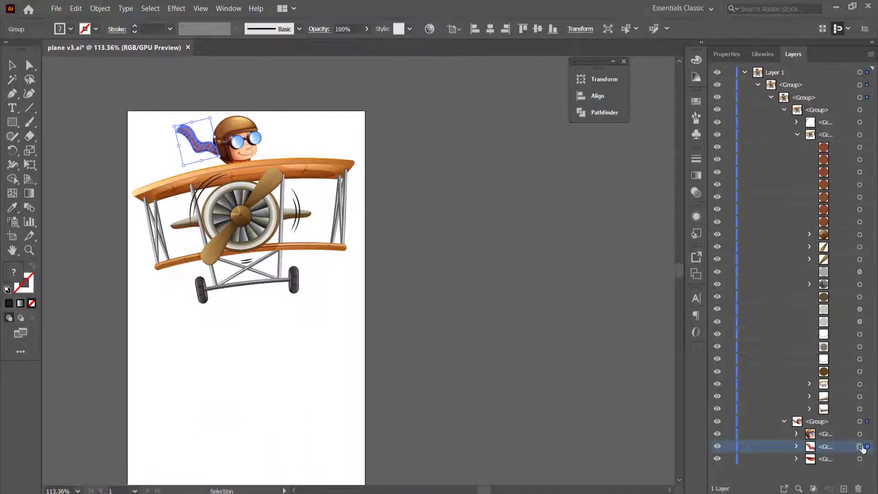
click(843, 488)
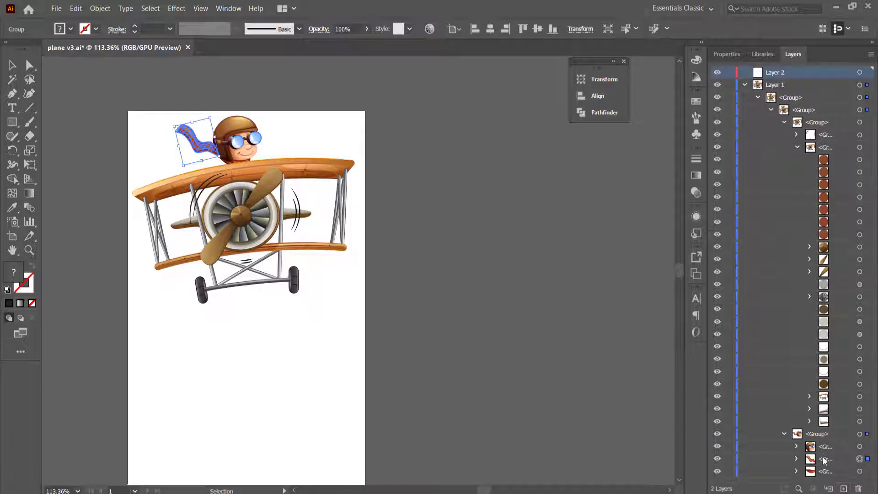
drag(823, 462, 776, 72)
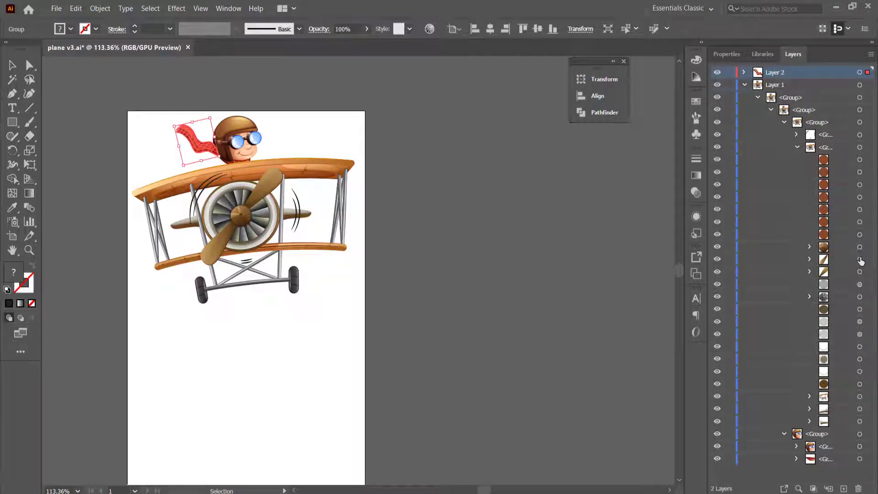
- Create another layer directly above Layer 1, move the propeller's hub and two blade groups into it, and collapse Layer 1
click(860, 259)
click(860, 271)
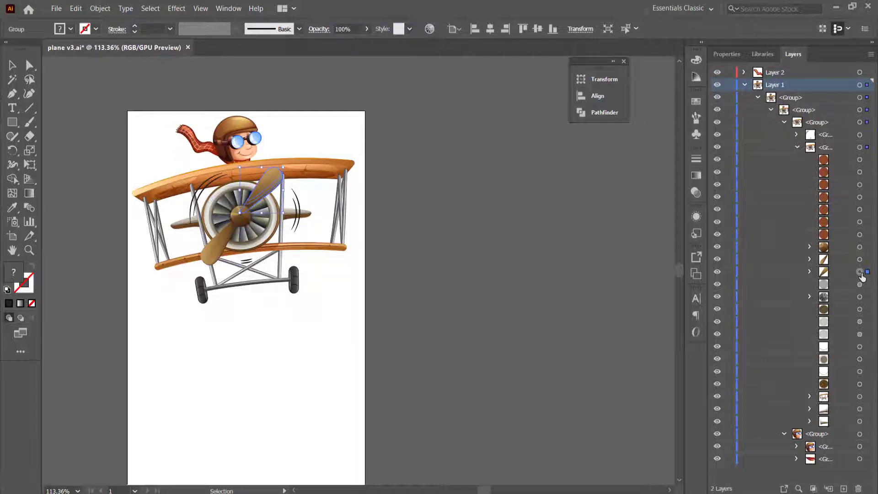
click(839, 274)
shift+click(839, 250)
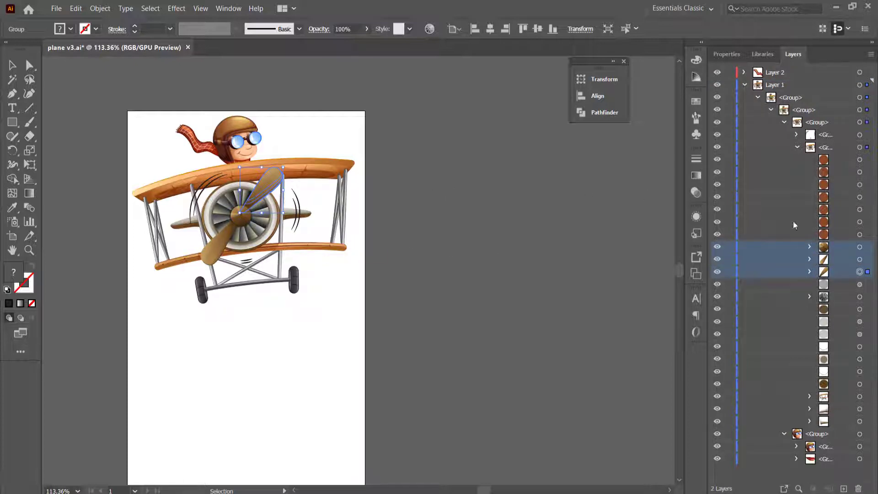
click(844, 489)
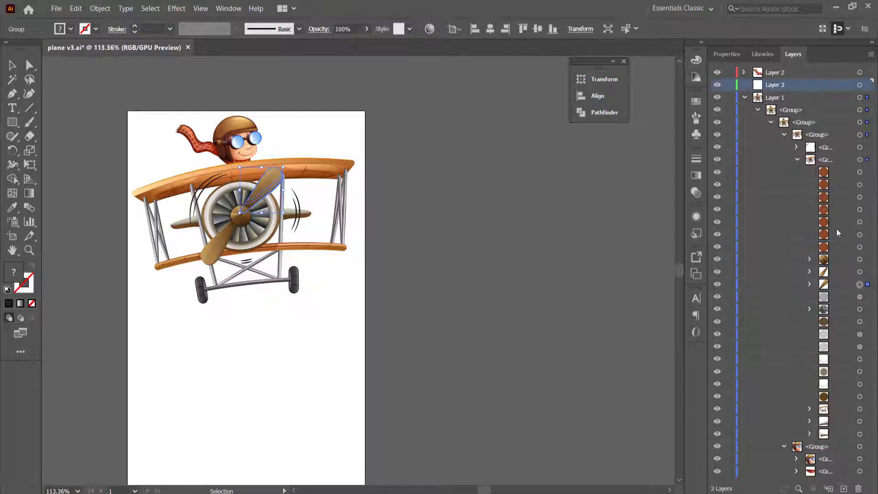
click(836, 285)
shift+click(835, 272)
shift+click(836, 259)
drag(835, 259, 774, 86)
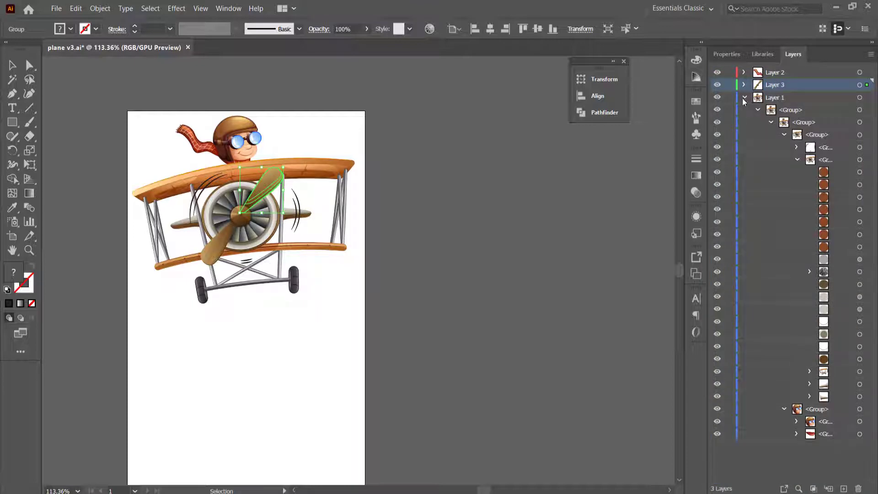
click(745, 98)
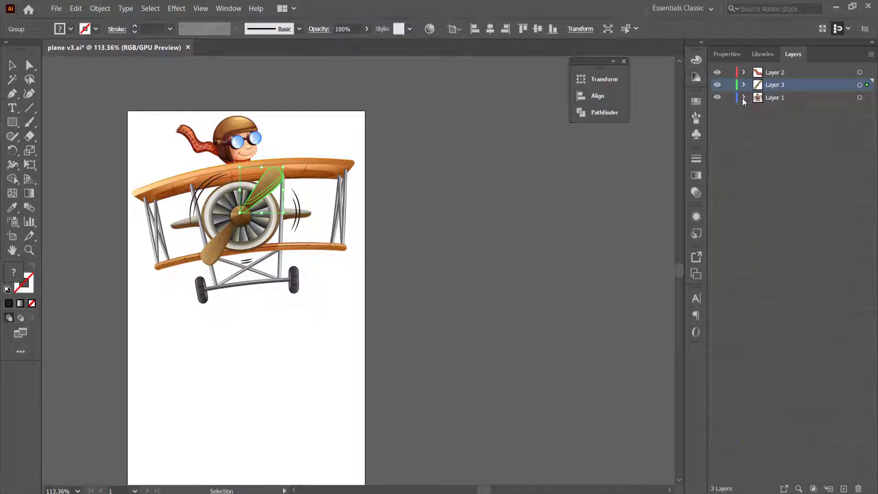
click(463, 194)
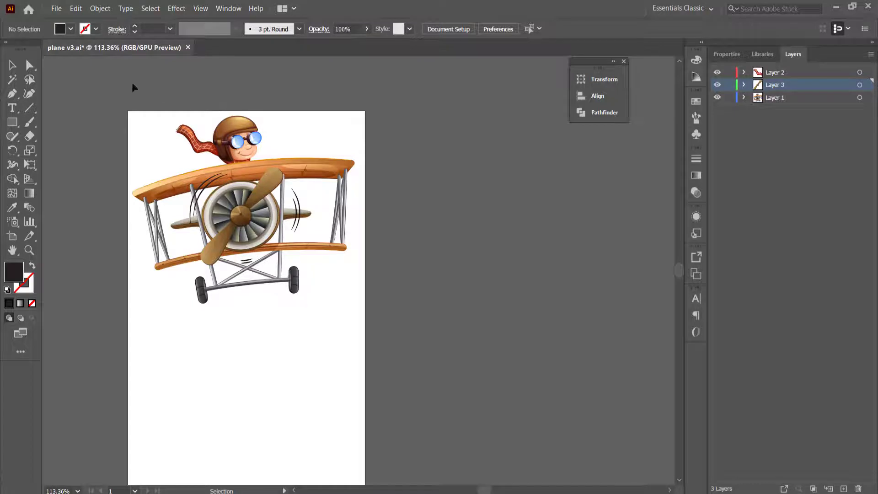
- Switch to After Effects and create a 1920 x 1080 composition at 29.97 fps with a 10-second duration
click(58, 11)
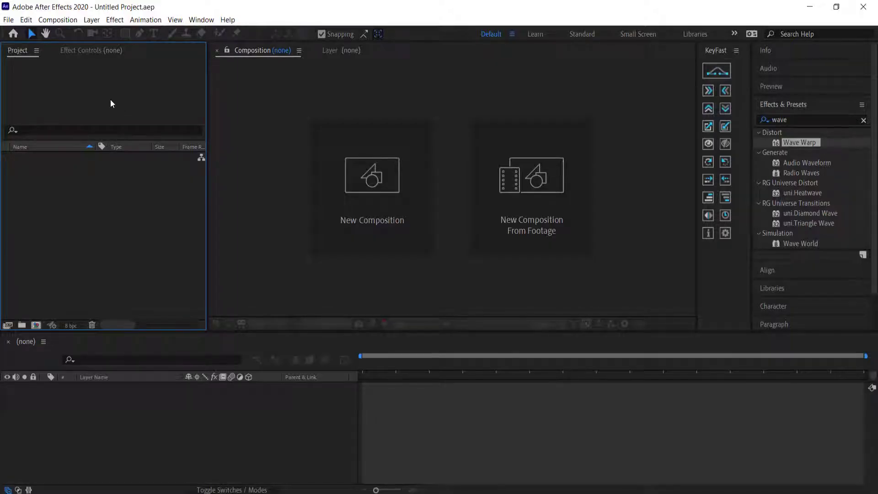
click(341, 199)
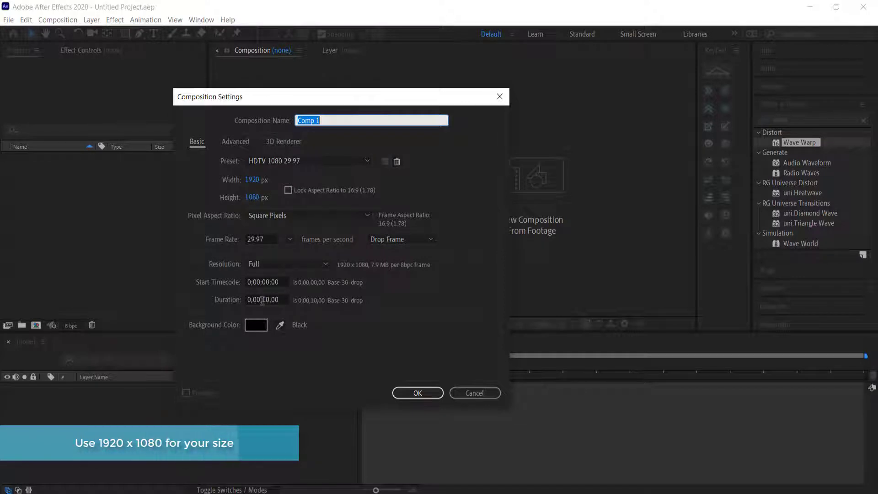
click(421, 392)
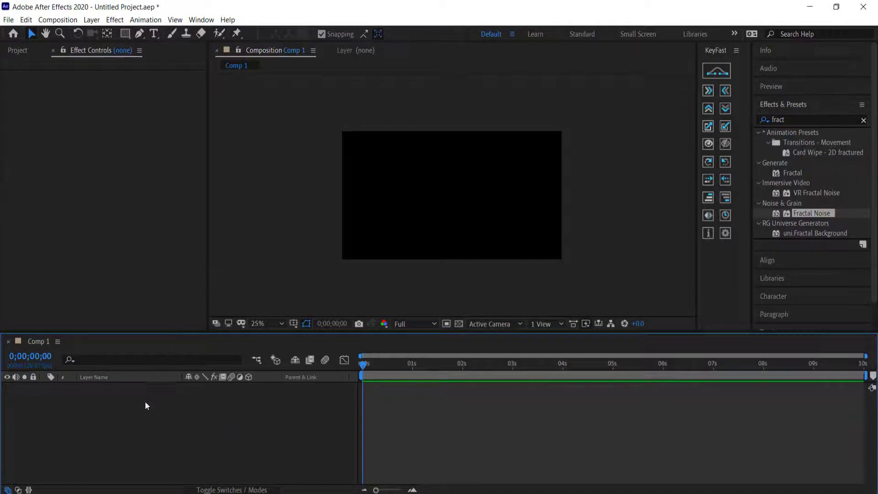
- Add a black solid layer to Comp 1 and apply the Fractal Noise effect to it
right_click(146, 406)
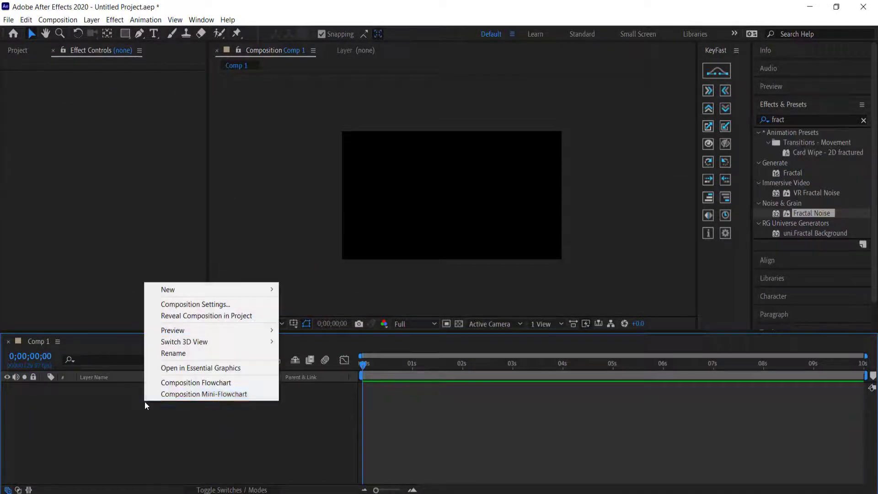
mouse_move(186, 289)
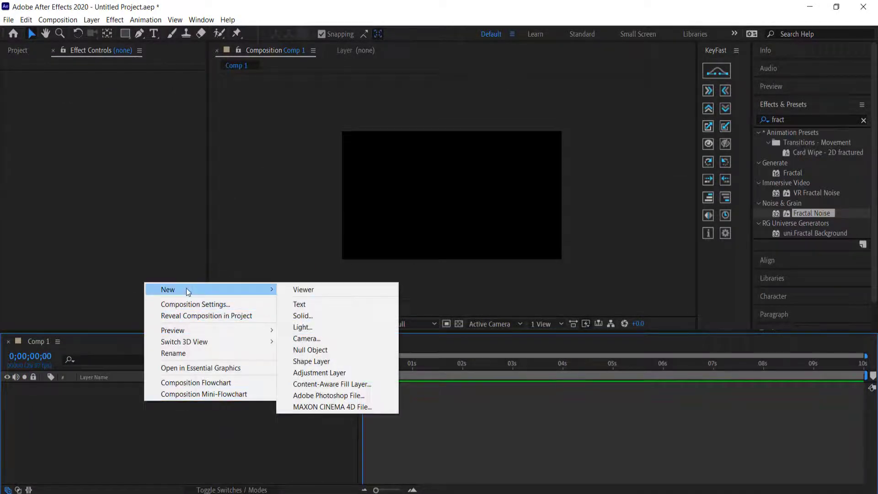
click(314, 317)
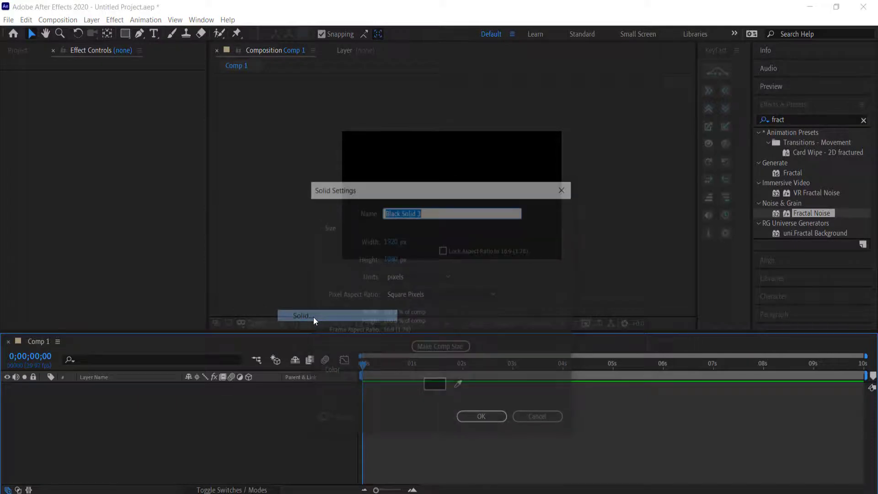
click(482, 419)
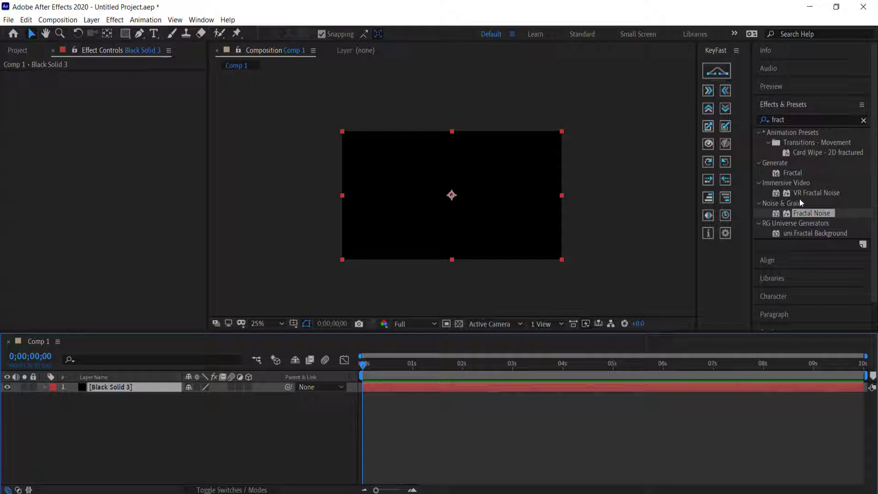
drag(814, 213, 131, 390)
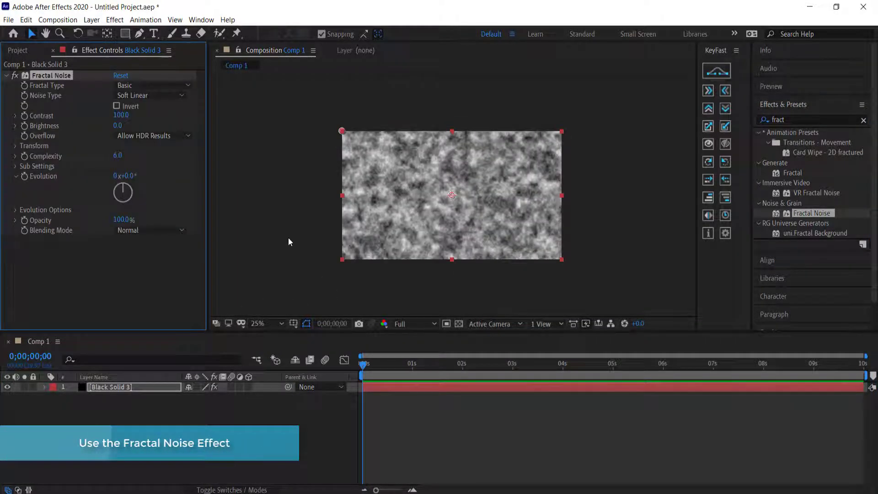
- Set the Fractal Noise contrast to 2600 and its brightness to -400
click(120, 120)
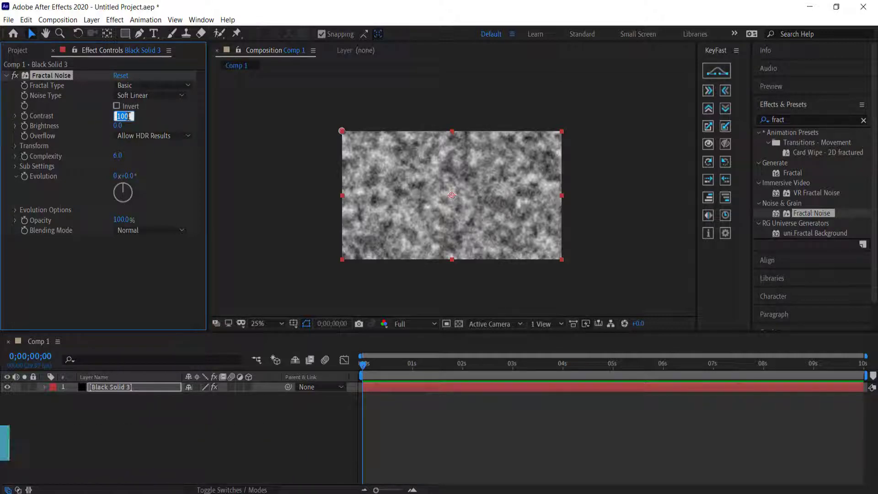
text(2600)
key(Return)
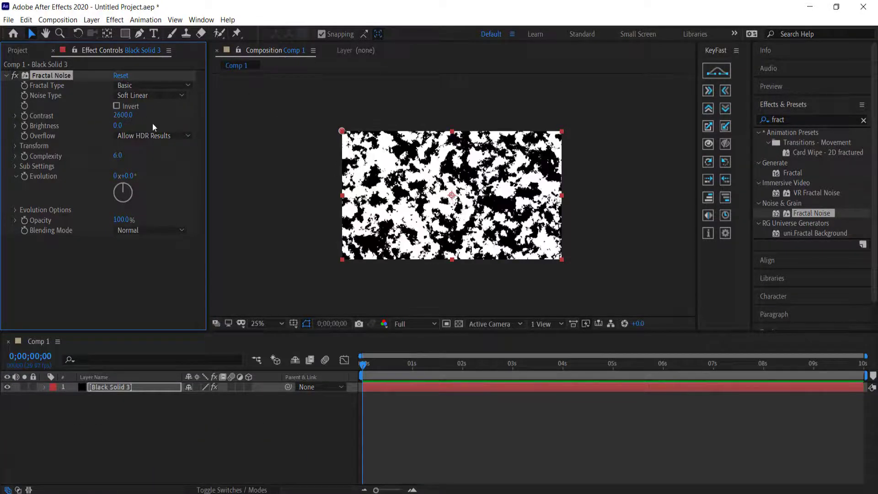
text(-40)
key(Return)
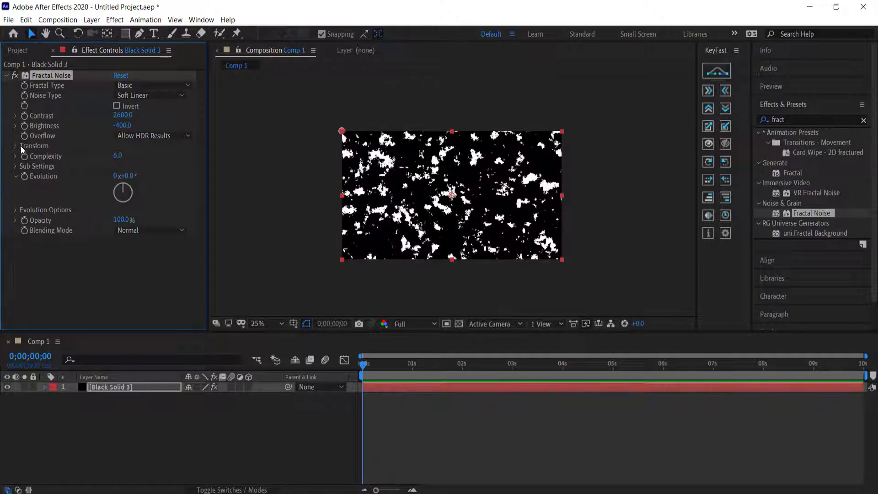
- Turn off uniform scaling for the Fractal Noise and set its scale width to 35 and scale height to 4000
click(15, 146)
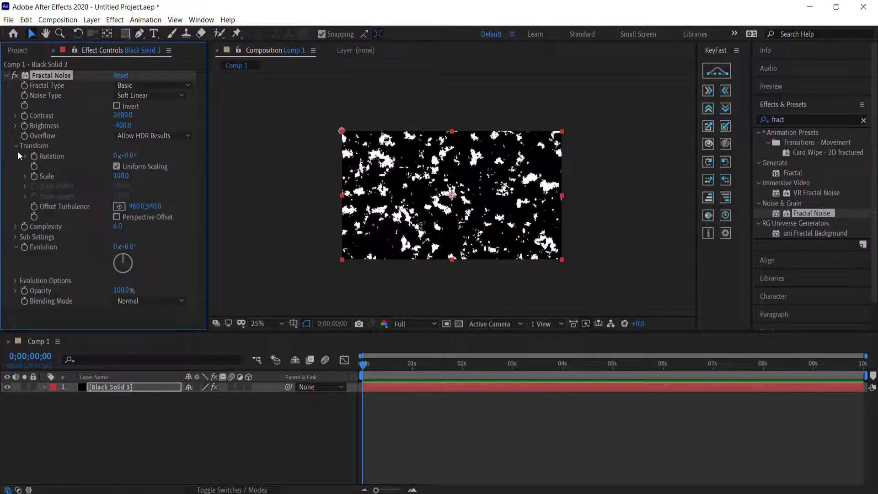
click(116, 167)
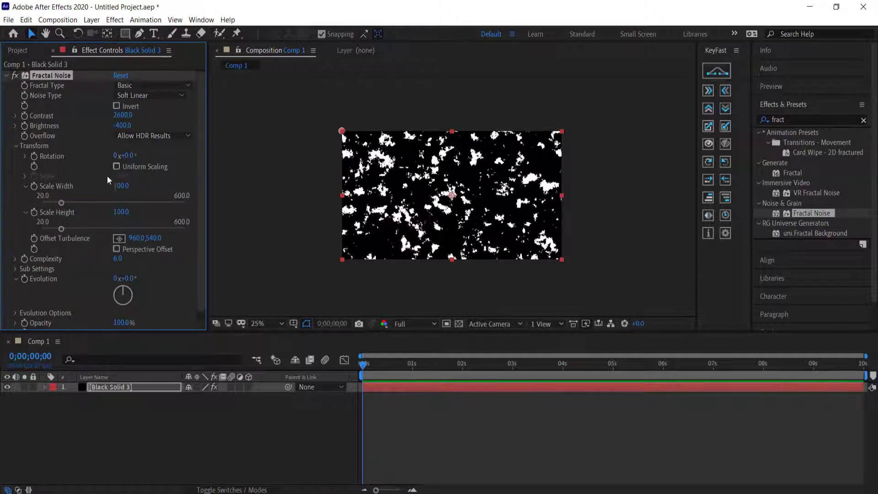
click(122, 186)
text(35)
key(Return)
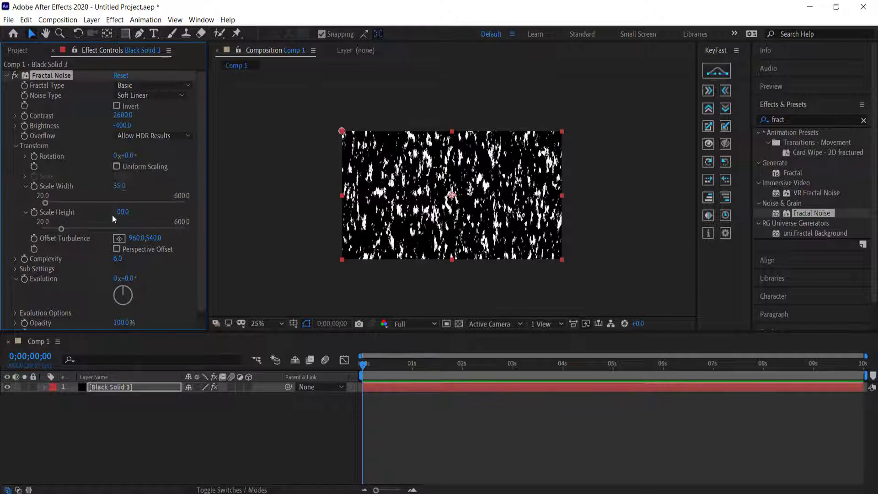
click(119, 212)
key(Return)
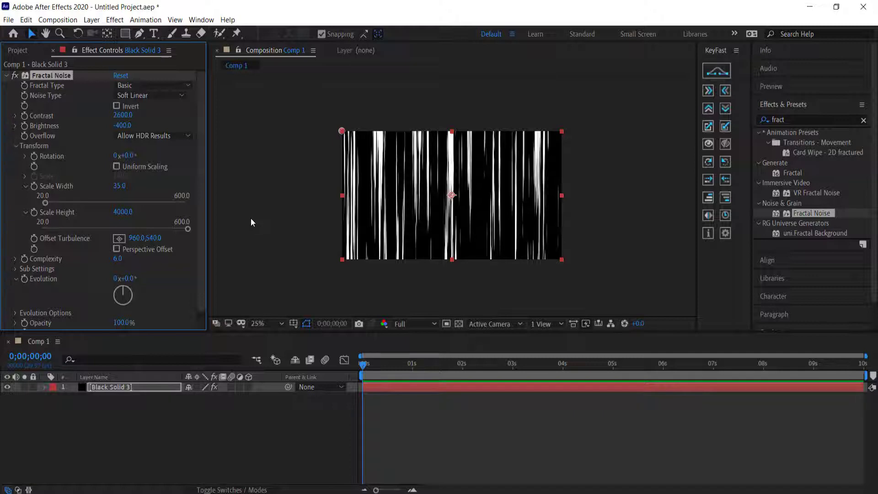
- Animate the Fractal Noise evolution with the expression time*1000 and preview the motion
alt+click(25, 279)
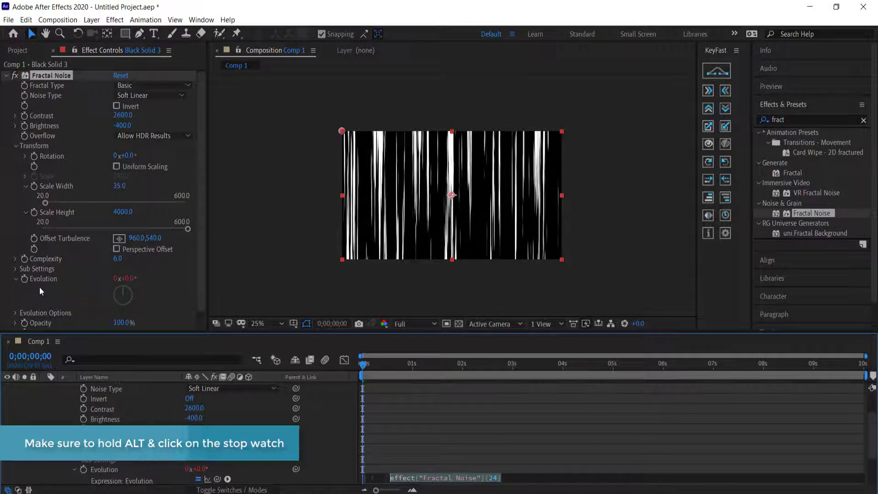
text(time*)
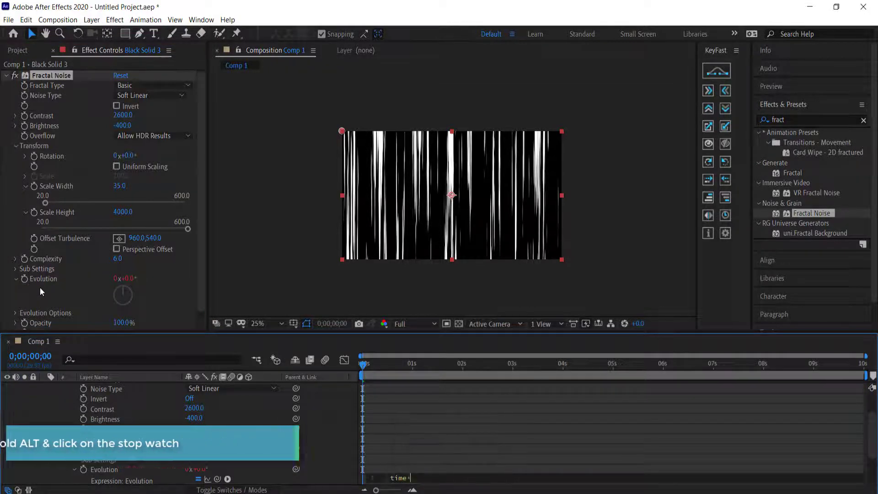
text(1000)
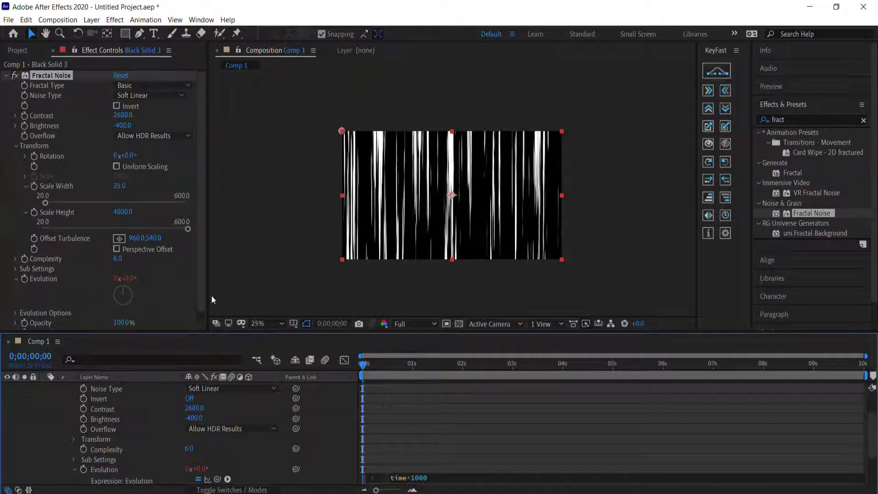
click(363, 365)
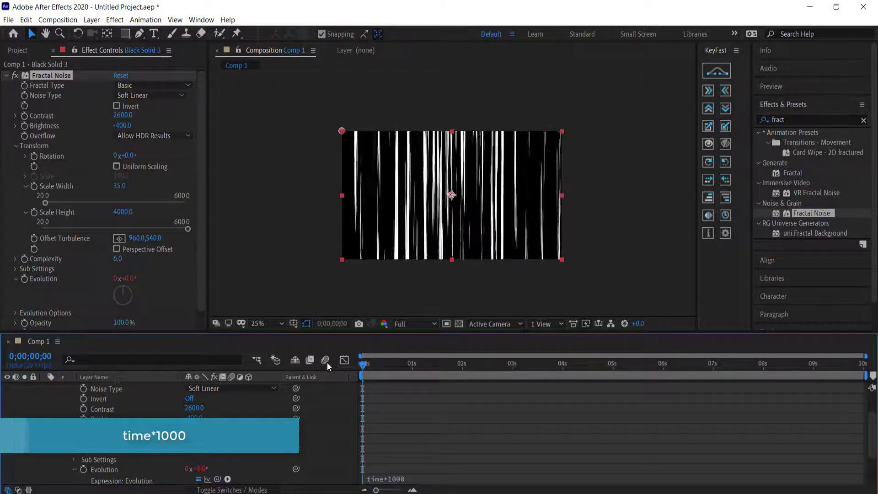
key(space)
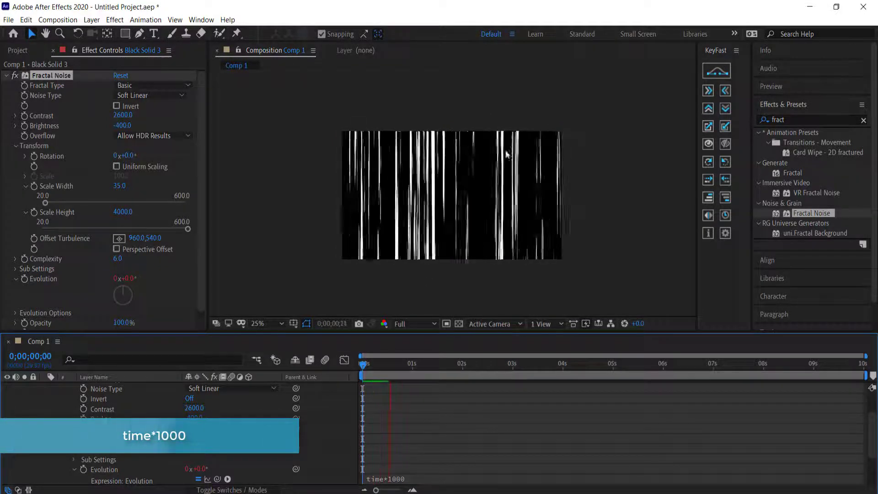
click(388, 223)
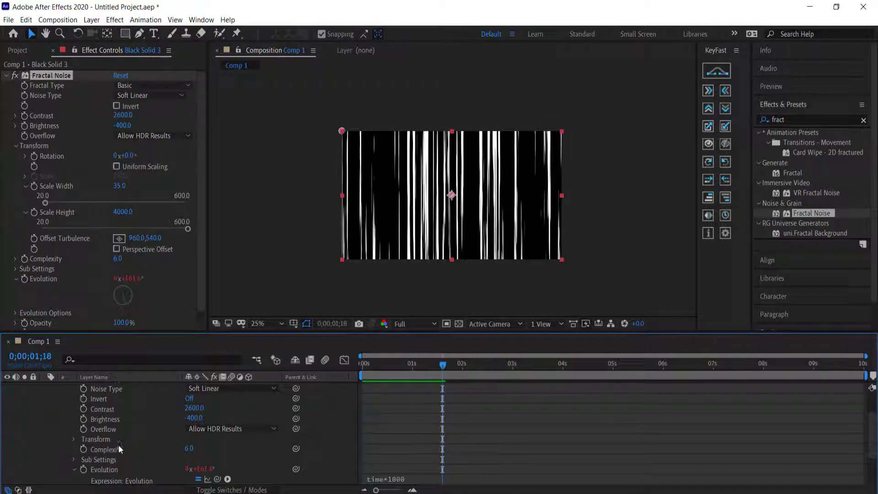
- Apply Polar Coordinates to the noise solid, set its conversion to Rect to Polar, and preview the motion from the first frame
scroll(119, 446, up, 2)
click(44, 387)
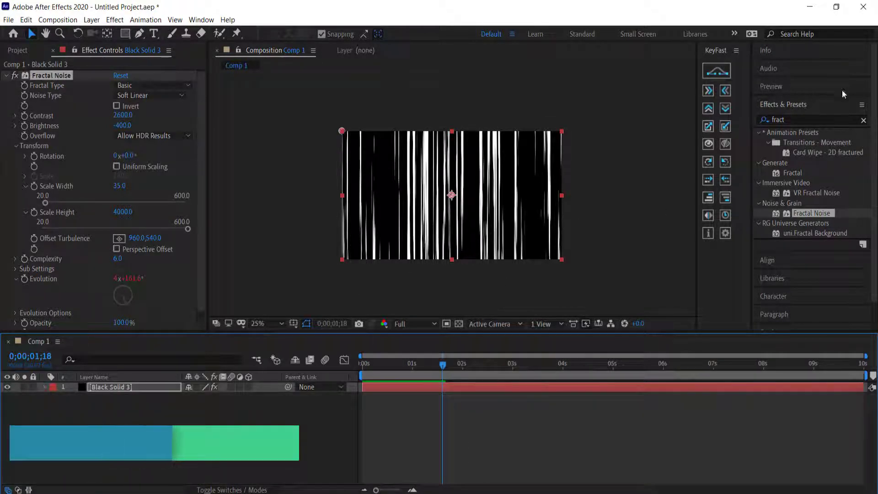
click(786, 120)
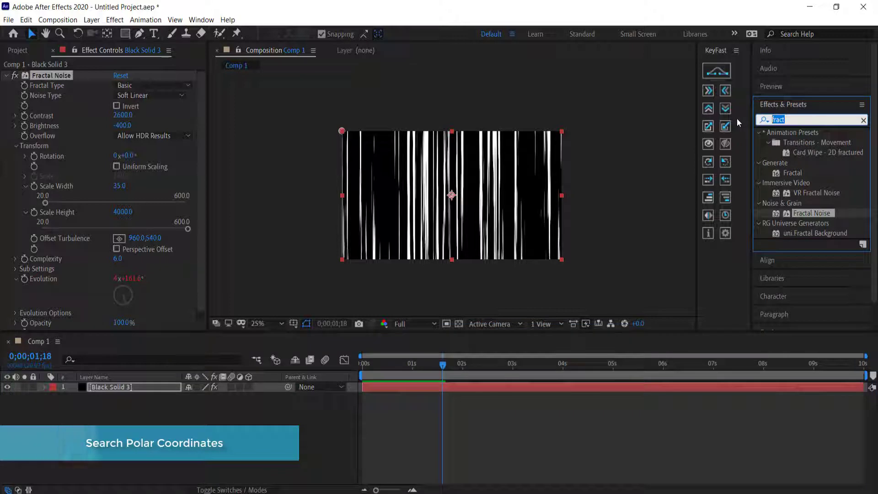
text(pol)
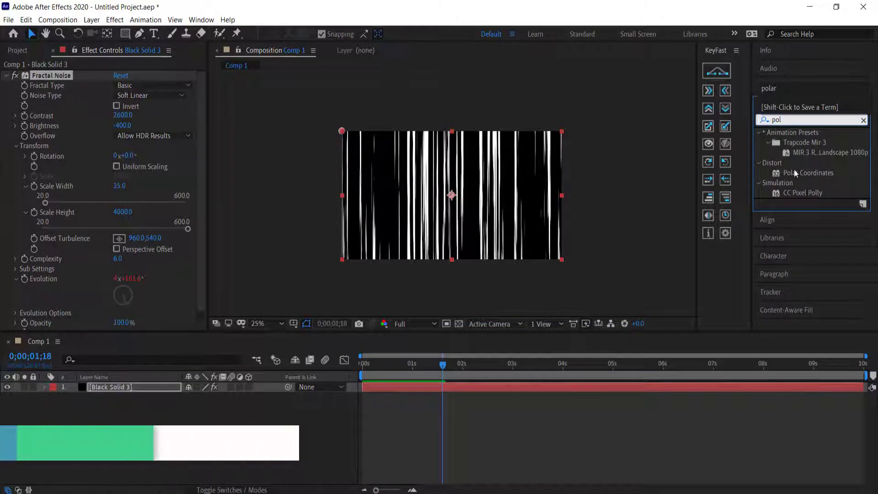
drag(796, 172, 133, 386)
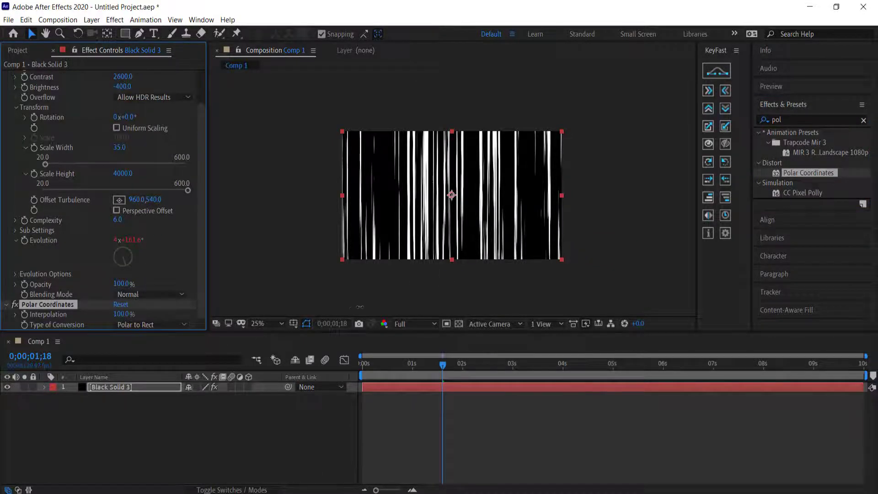
click(156, 326)
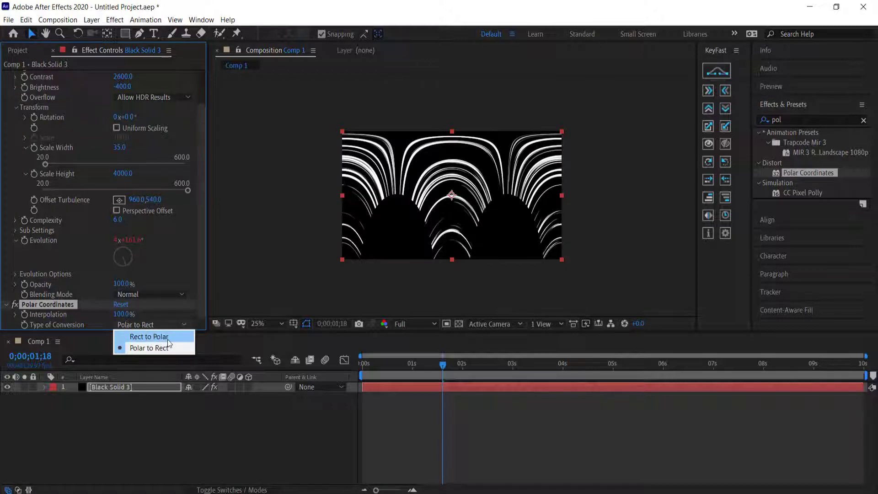
click(148, 337)
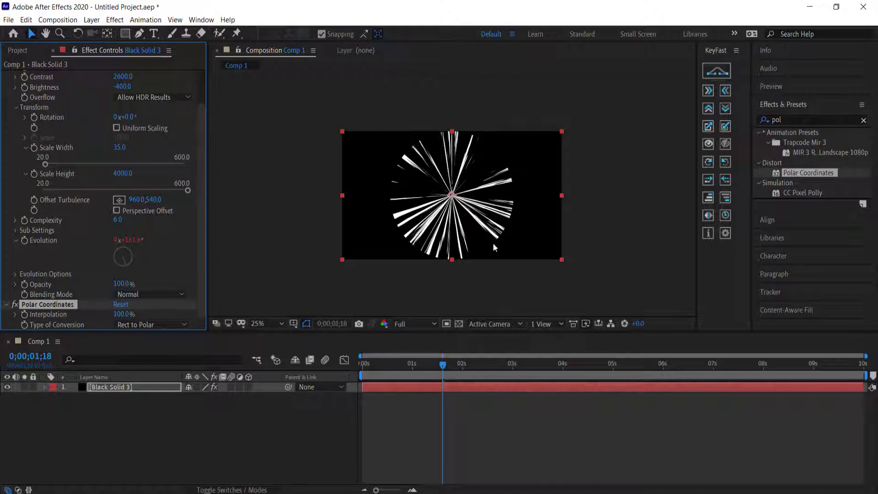
drag(451, 366, 347, 365)
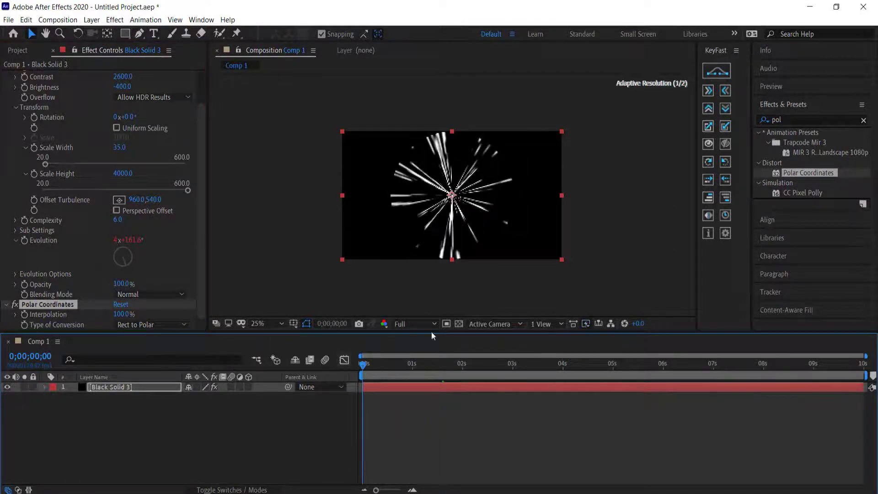
key(space)
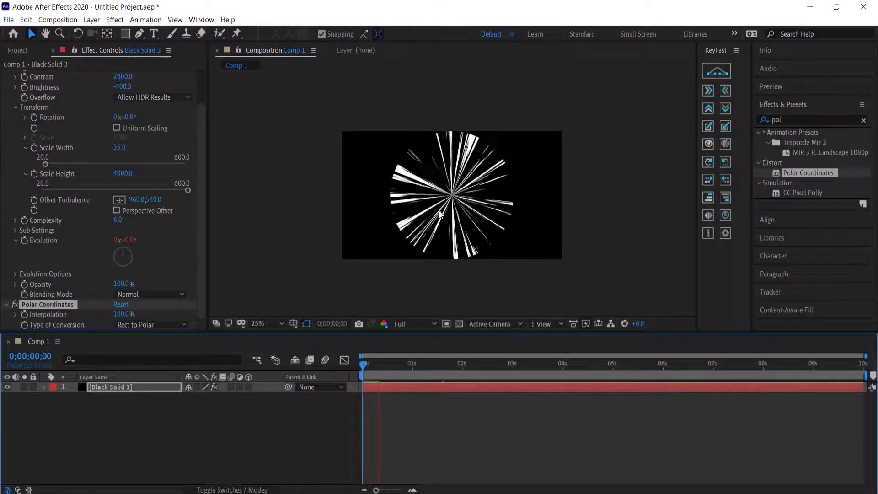
key(space)
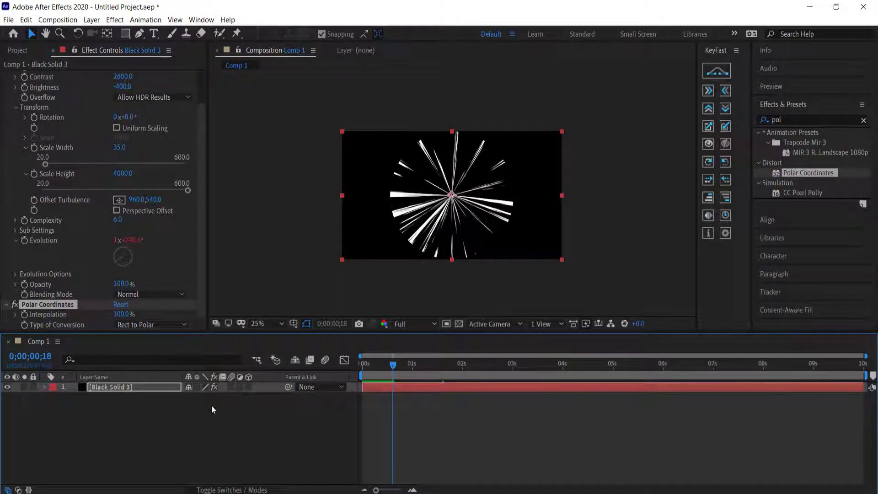
- Pre-compose the noise solid as Lines, moving all attributes into the new composition
click(142, 414)
right_click(129, 387)
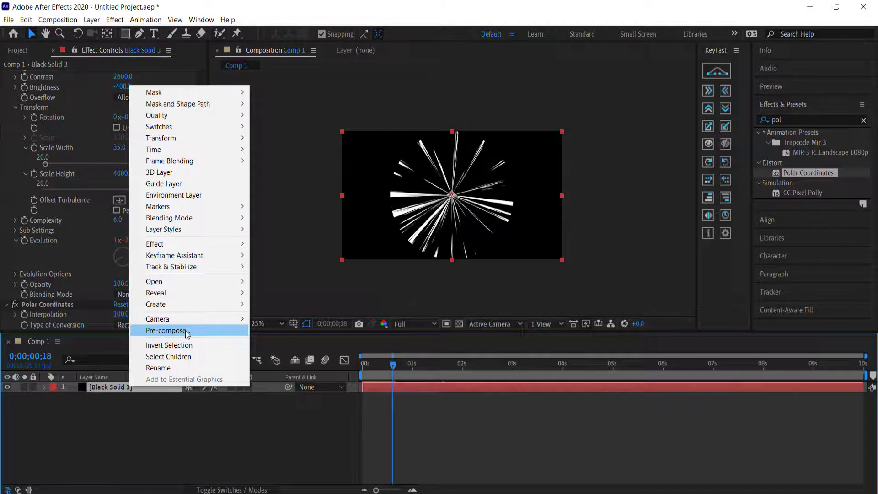
click(166, 330)
text(Lines)
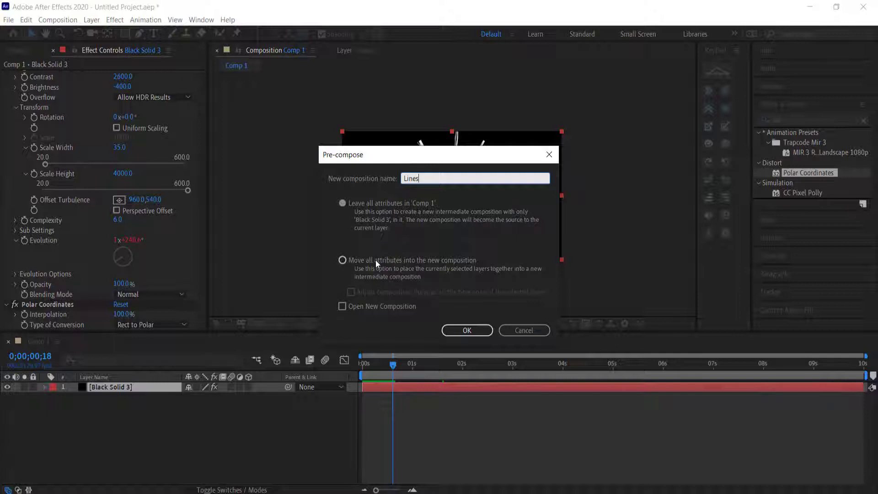
click(353, 261)
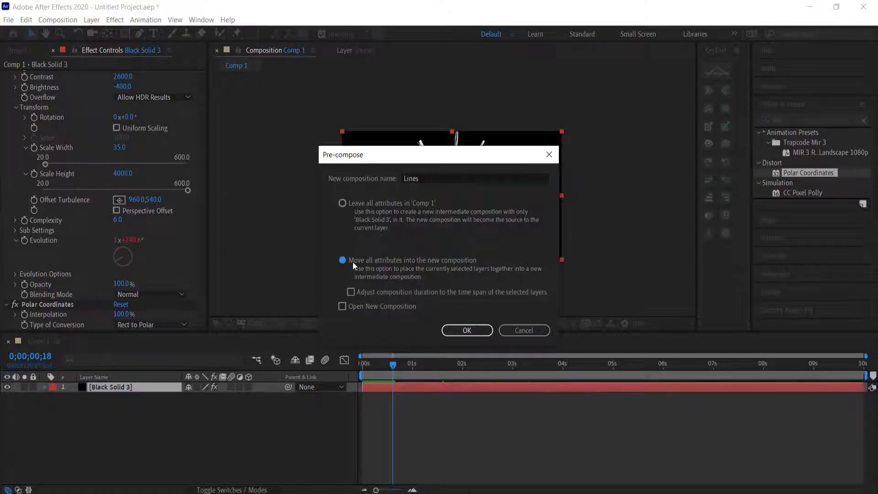
click(466, 331)
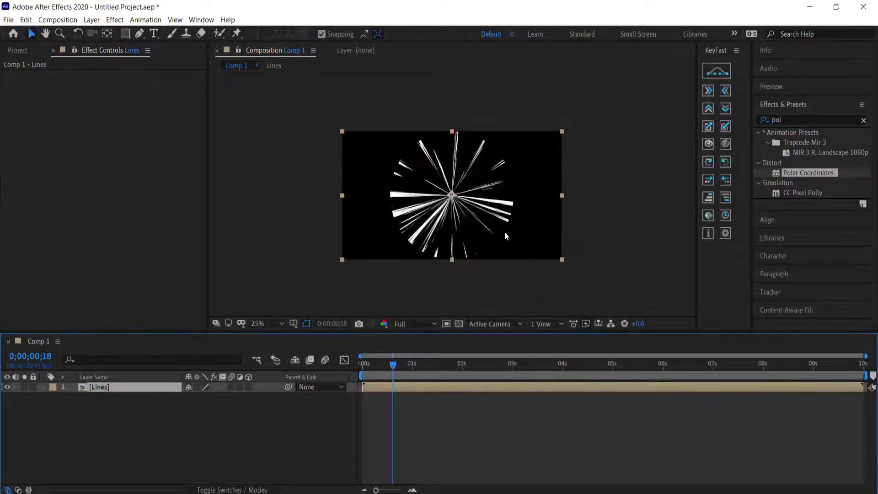
- Scale the Lines layer up to 215% so the radial lines fill the whole frame
key(s)
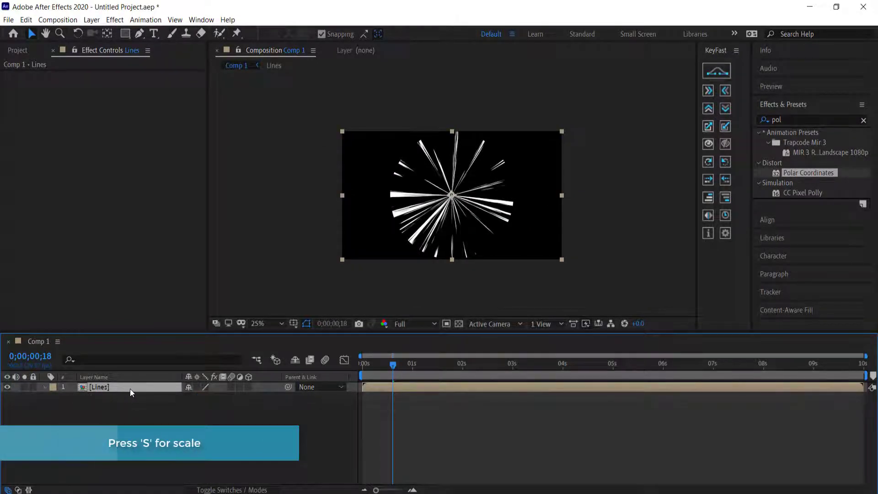
drag(201, 397, 257, 394)
right_click(259, 394)
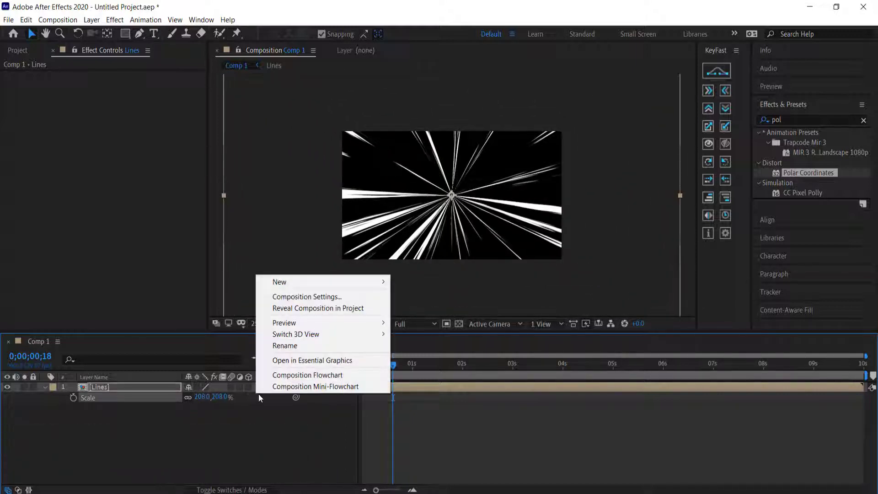
click(220, 412)
drag(197, 397, 200, 397)
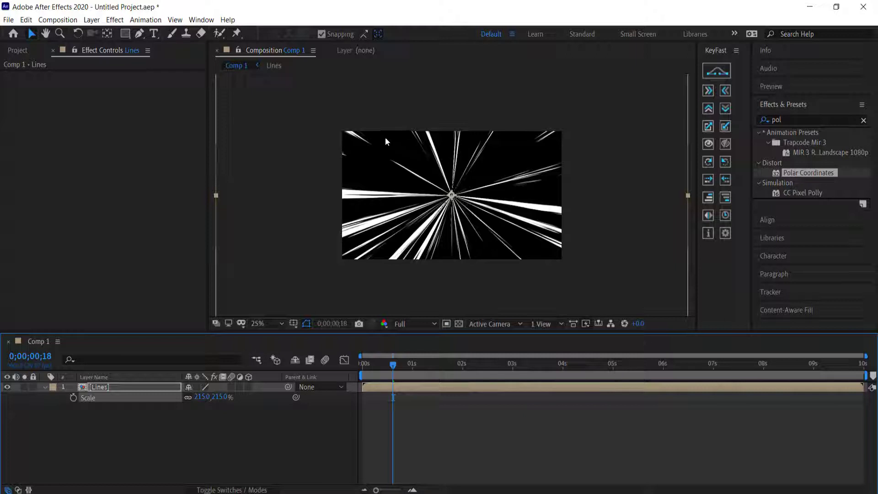
- Draw a circular ellipse mask on the Lines layer outward from the frame's center and invert it
click(112, 391)
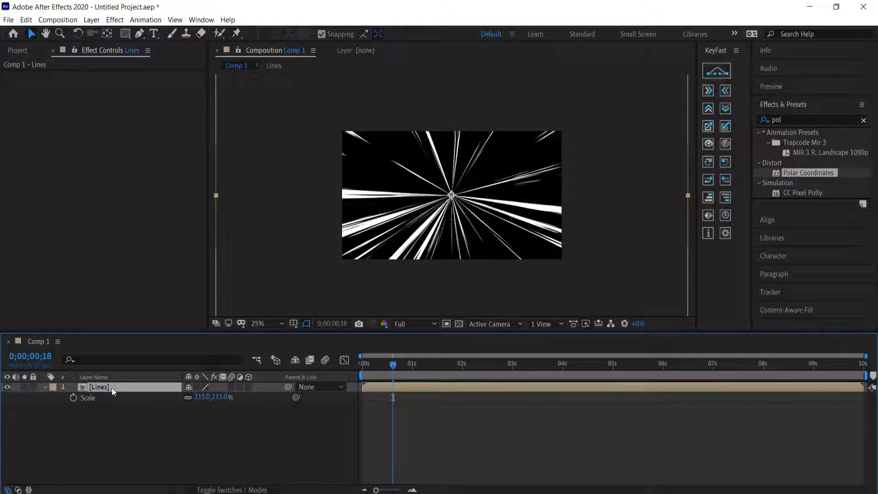
drag(127, 35, 178, 63)
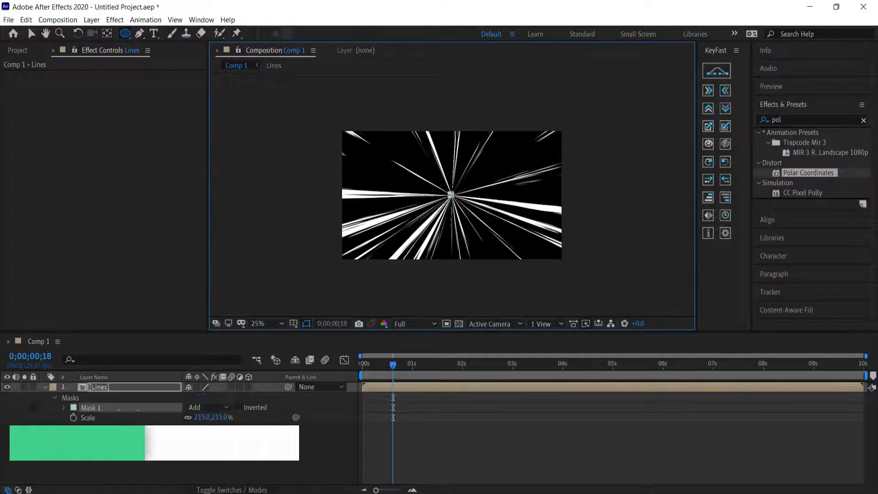
drag(451, 195, 484, 227)
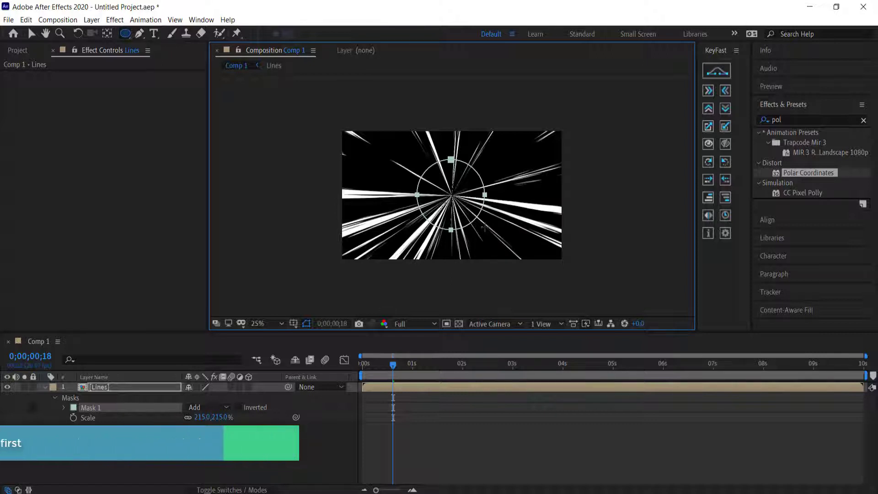
drag(484, 227, 485, 228)
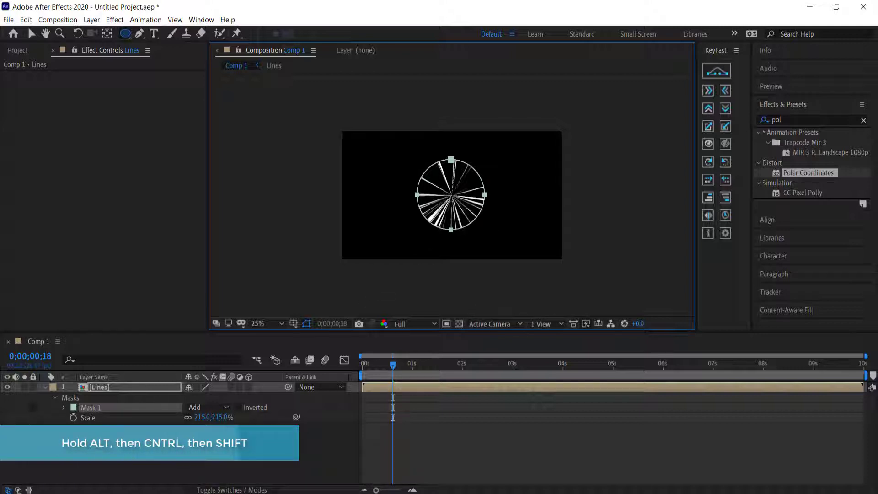
click(240, 408)
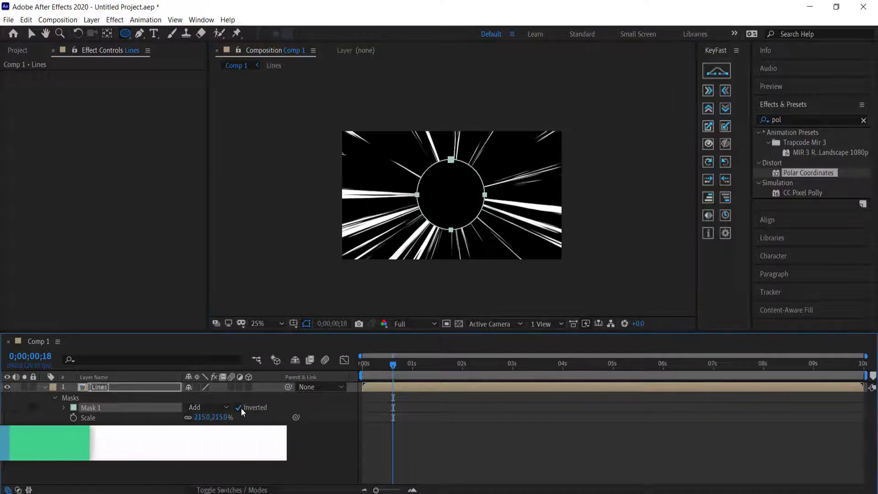
- Set the circular mask's feather to 88 pixels and its expansion to 32 pixels
click(64, 407)
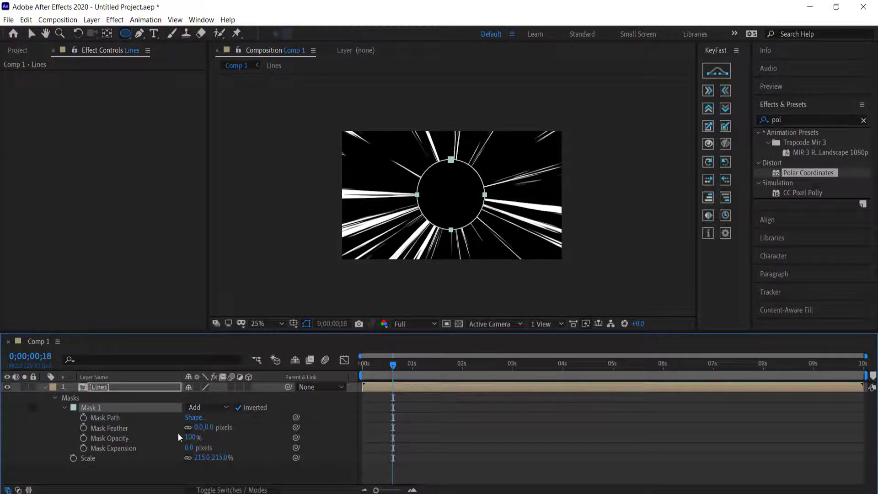
drag(199, 428, 245, 425)
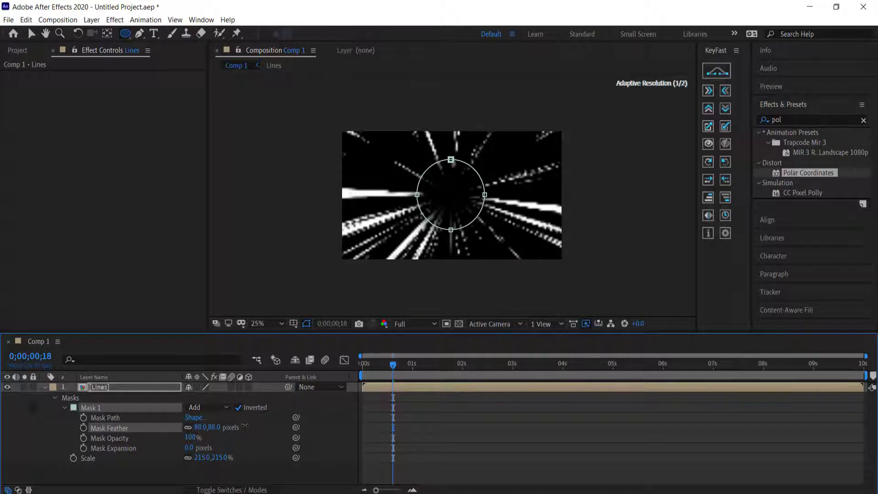
drag(189, 448, 206, 446)
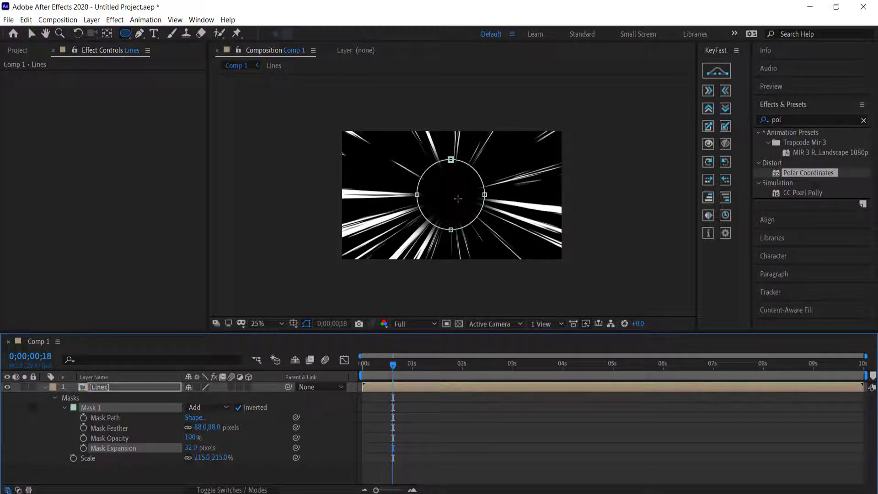
click(46, 387)
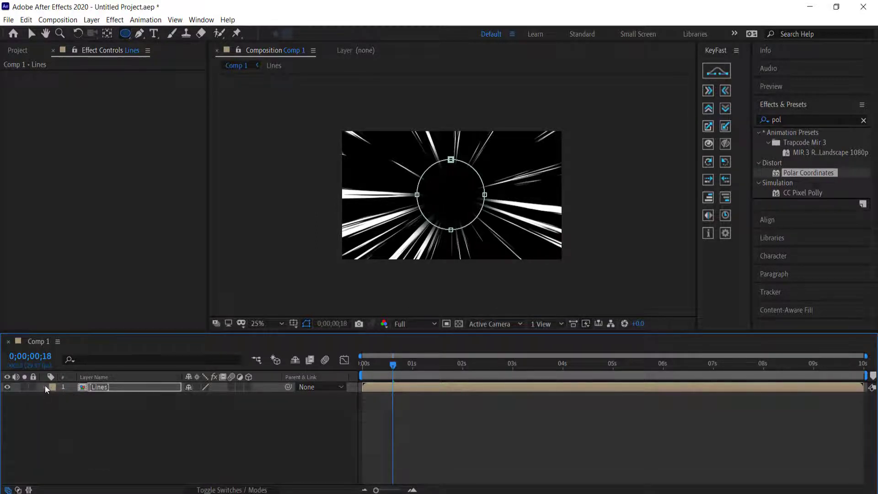
- Add a 1920 x 1080 black solid to Comp 1 and apply the Fill effect to it
right_click(133, 414)
mouse_move(183, 301)
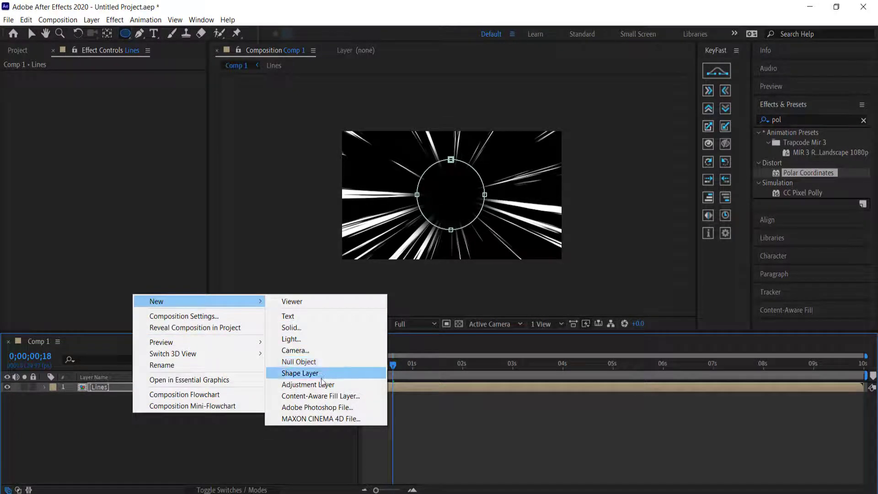
click(311, 329)
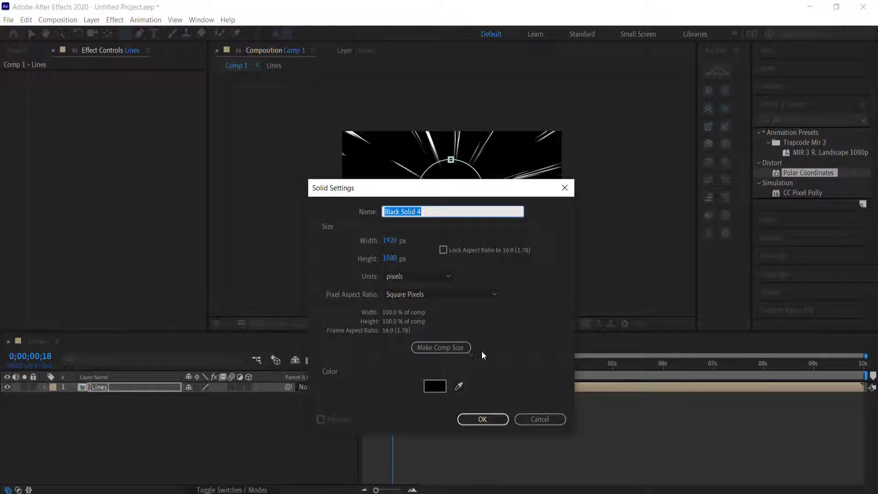
click(480, 417)
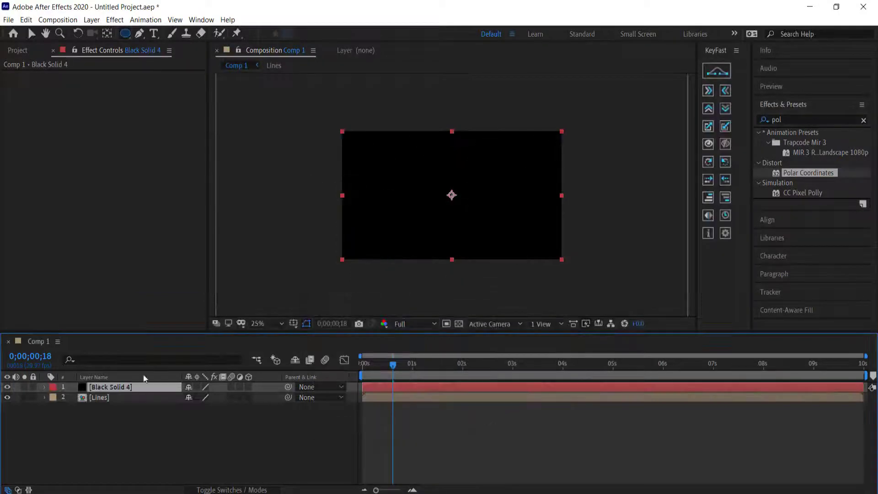
click(838, 120)
text(fill)
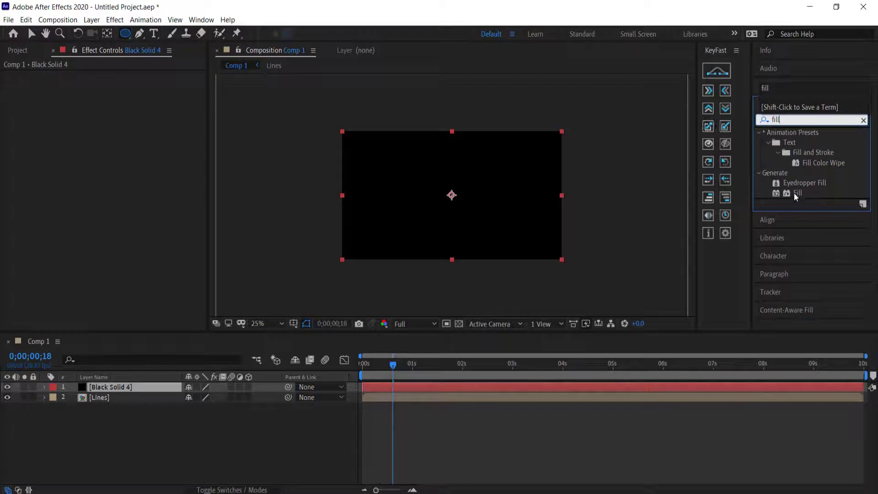
drag(798, 192, 135, 387)
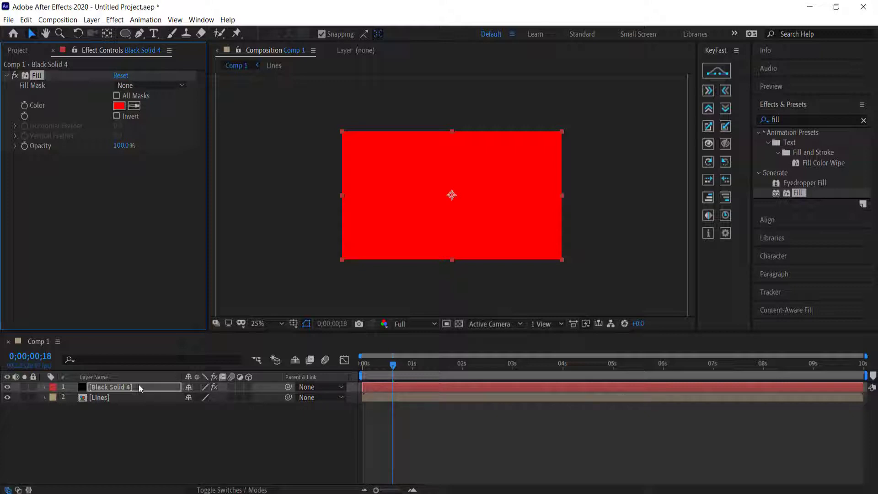
- Paste the color palette image into the composition and sample its darkest blue band as the solid's Fill color
key(ctrl+v)
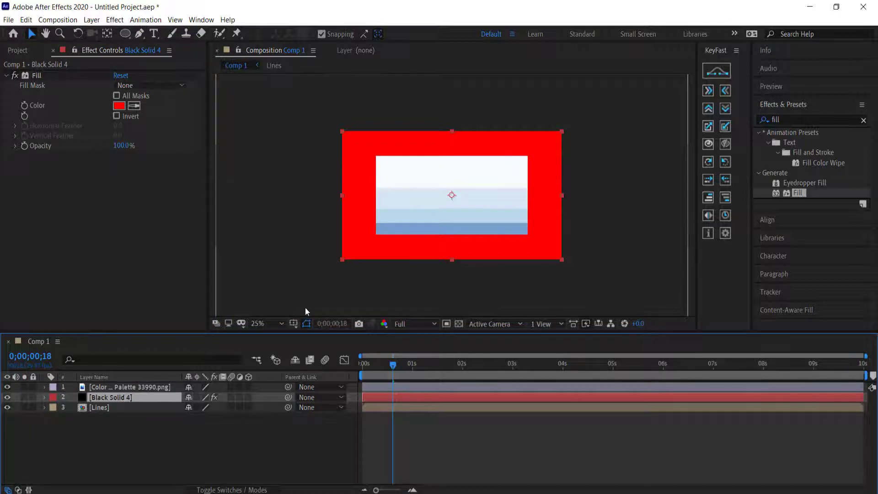
click(134, 106)
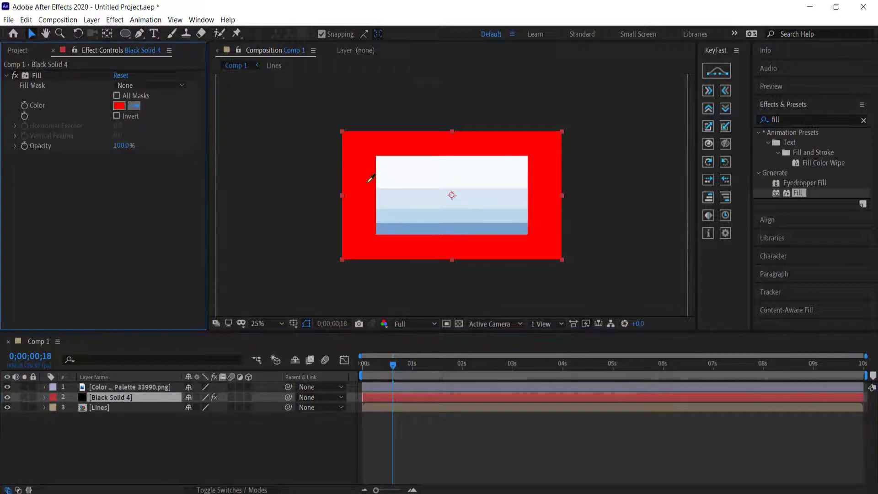
click(406, 228)
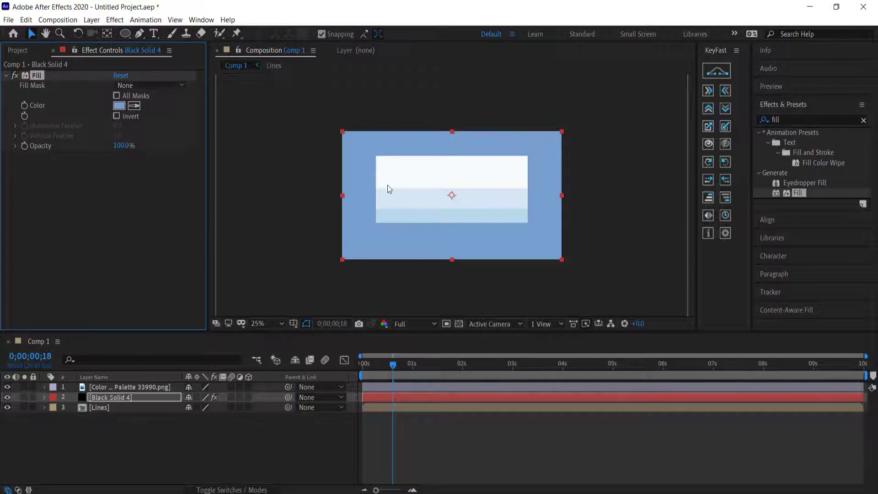
- Hide the color palette layer and move the blue-filled solid below the Lines layer
click(7, 387)
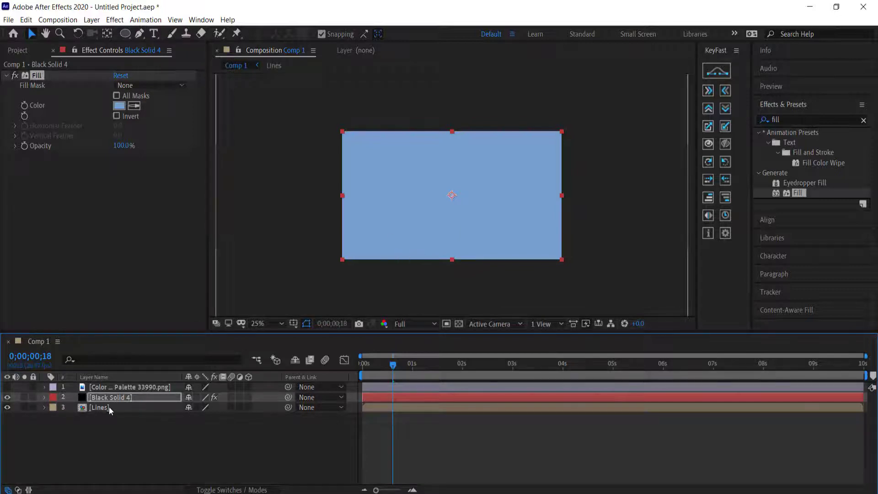
drag(114, 398, 116, 414)
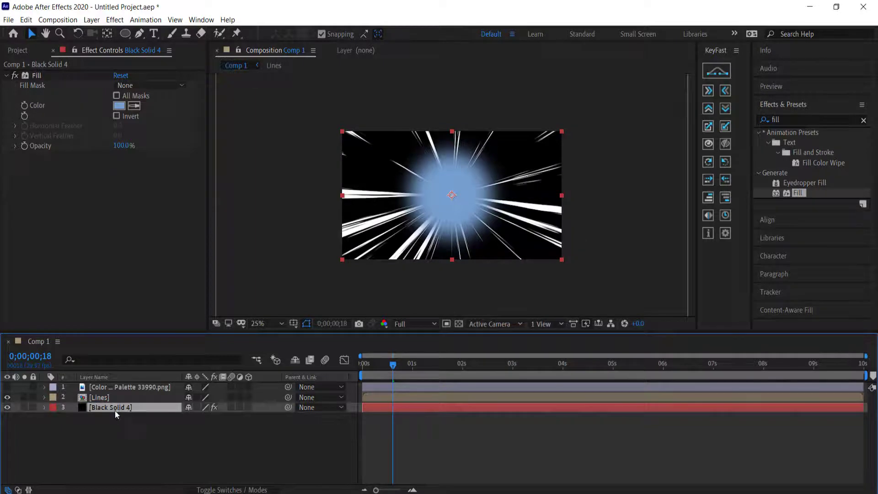
- Set the Lines layer's blending mode to Screen and preview the speed lines over the blue fill from the start
click(104, 398)
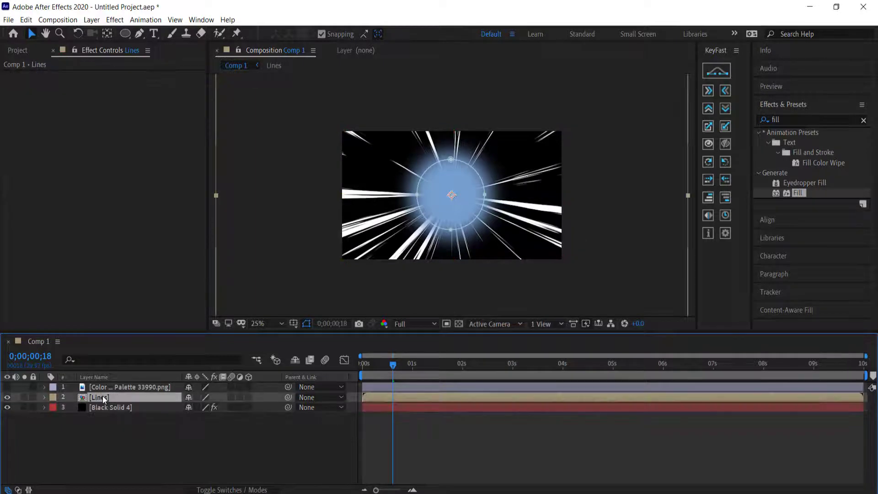
click(218, 490)
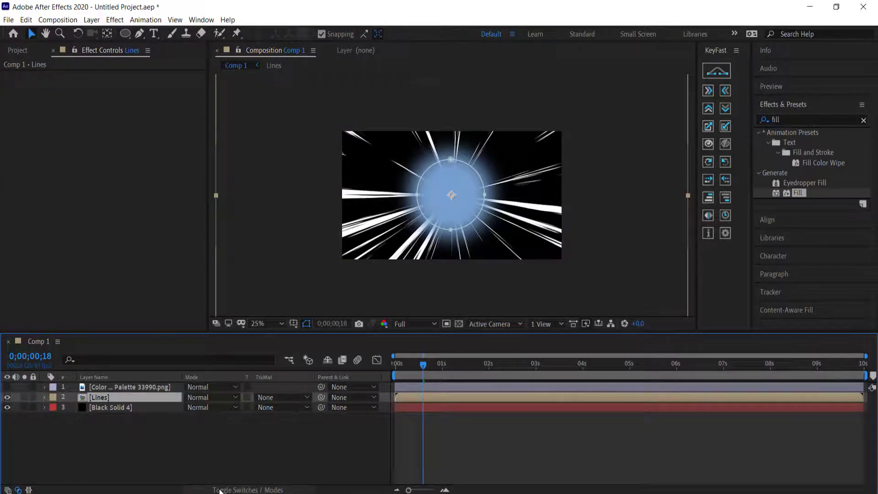
click(212, 397)
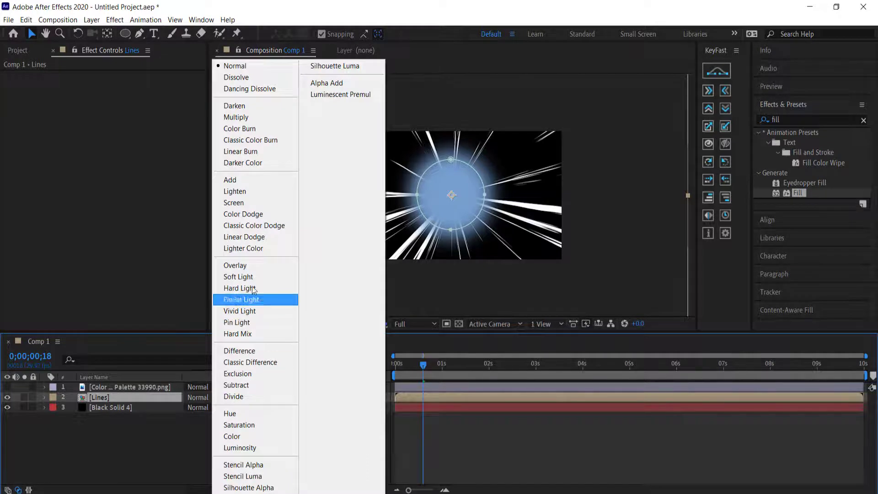
click(254, 202)
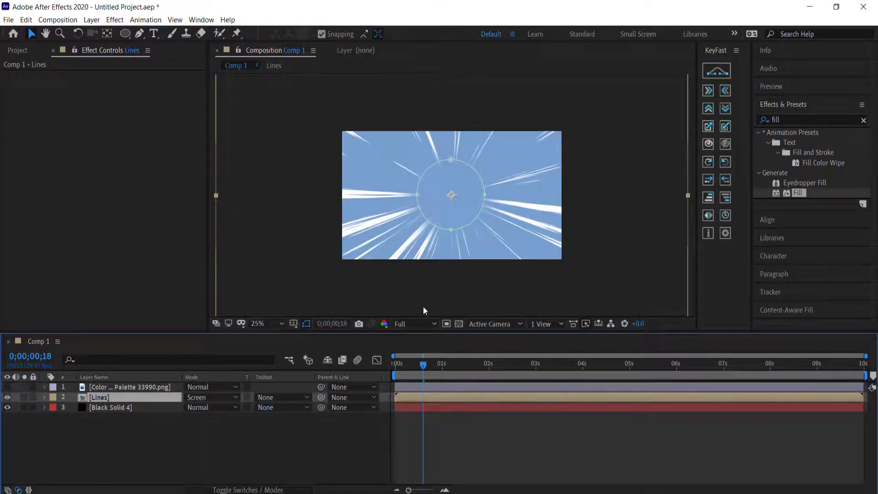
drag(426, 374, 391, 360)
key(space)
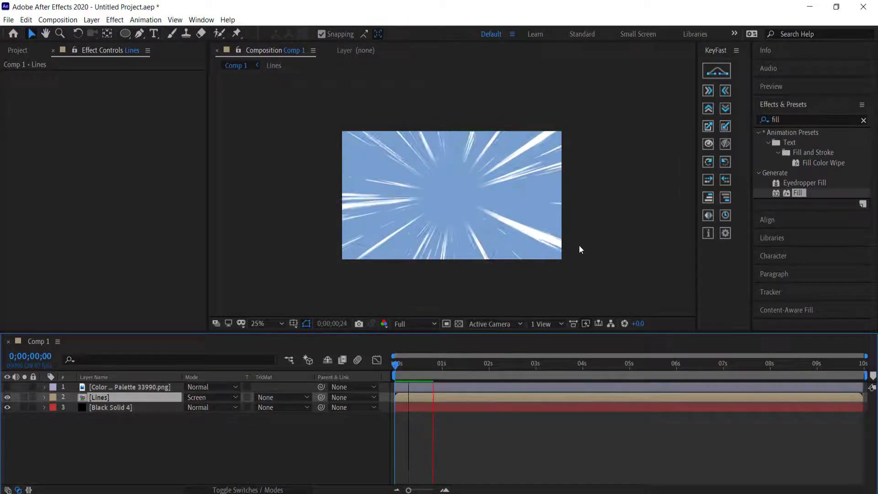
mouse_move(432, 364)
mouse_down()
mouse_move(528, 361)
mouse_move(368, 361)
mouse_move(555, 361)
mouse_move(408, 360)
mouse_move(344, 322)
mouse_up()
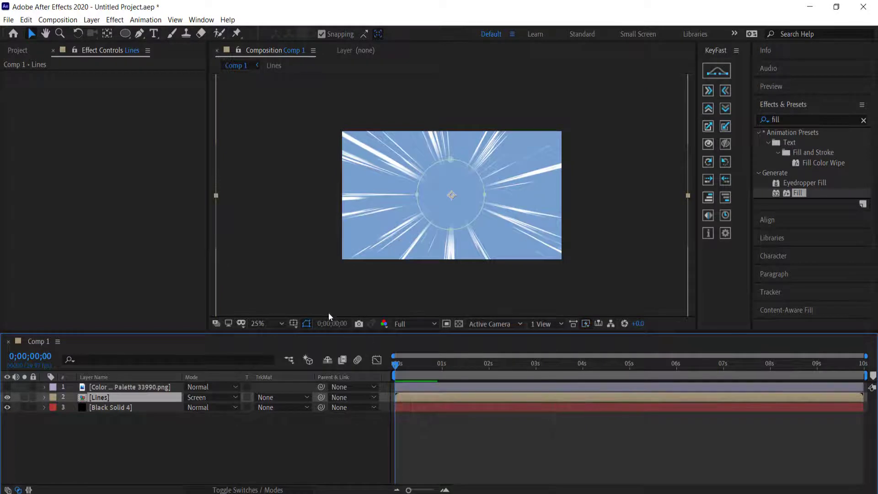
- Import plane v3.ai as a composition with Layer Size footage dimensions and place it above the Lines layer in Comp 1
click(18, 50)
right_click(54, 229)
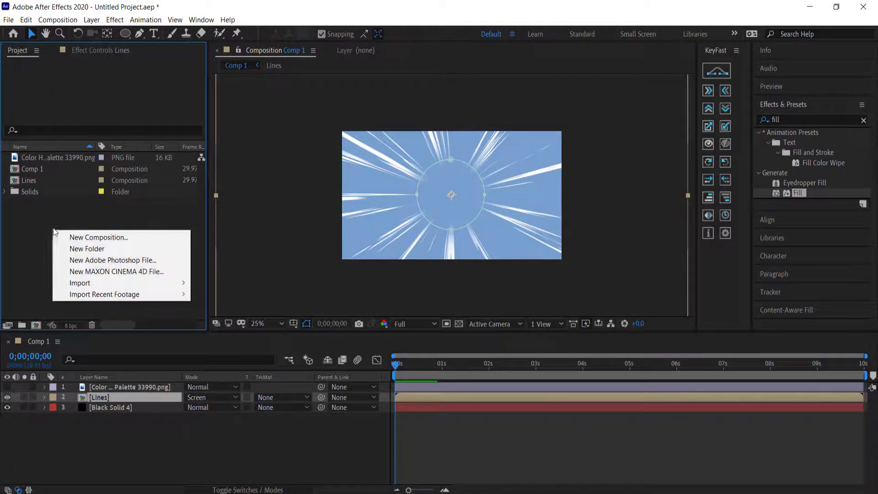
mouse_move(116, 281)
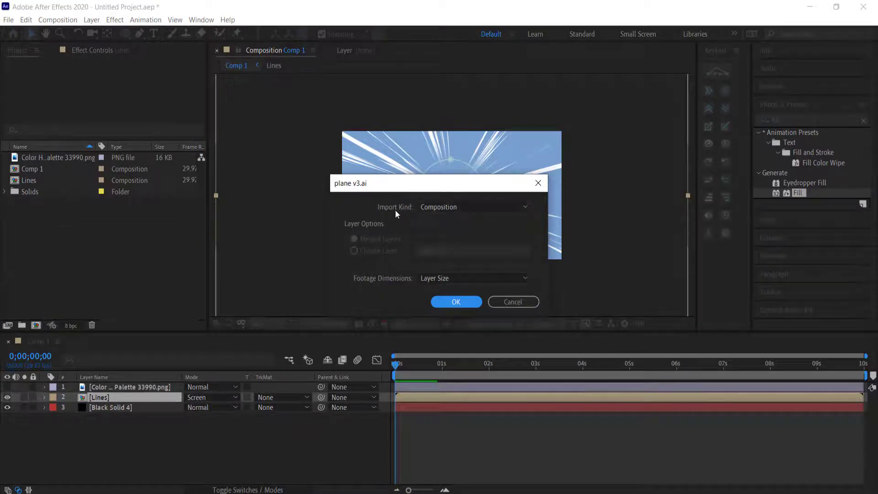
click(456, 302)
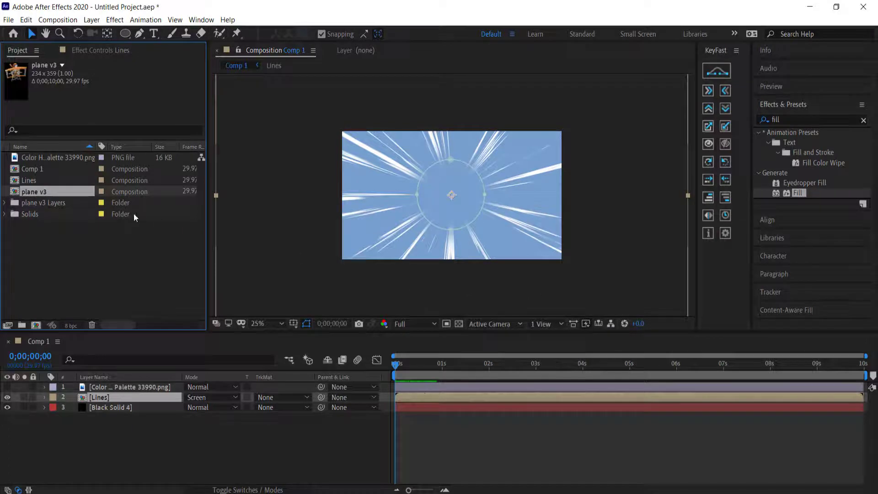
drag(39, 192, 106, 394)
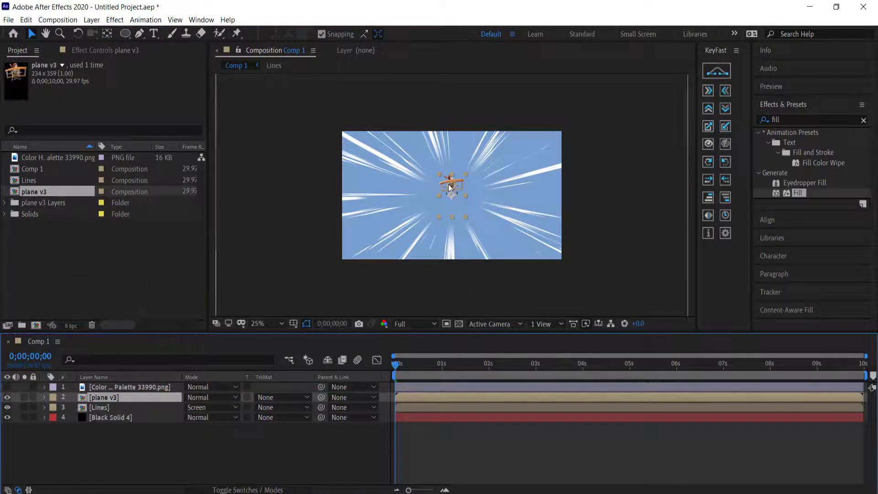
- Scale the plane v3 layer up to about twice its size and centre the plane over the speed lines
scroll(459, 195, up, 2)
scroll(457, 191, down, 1)
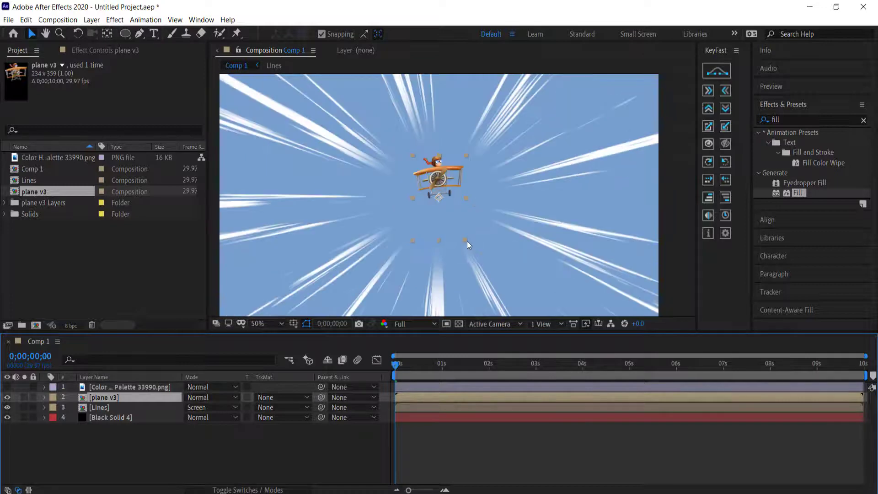
drag(468, 241, 514, 284)
drag(442, 157, 442, 197)
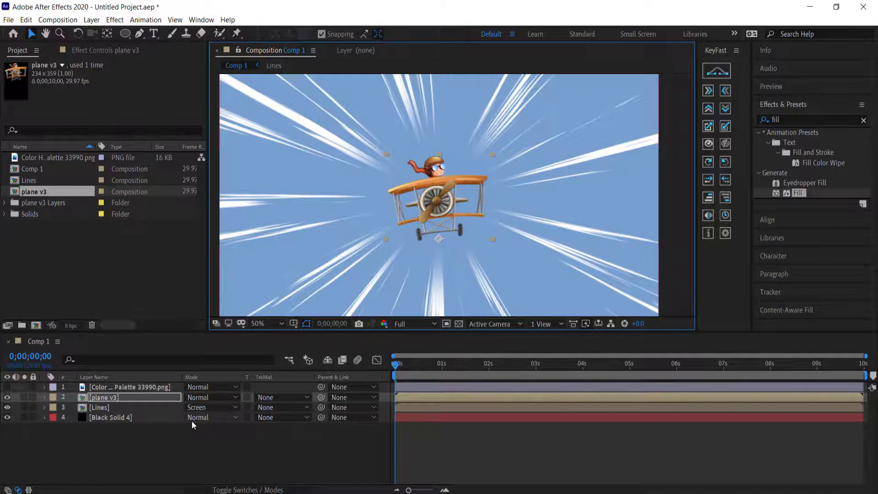
key(equal)
key(minus)
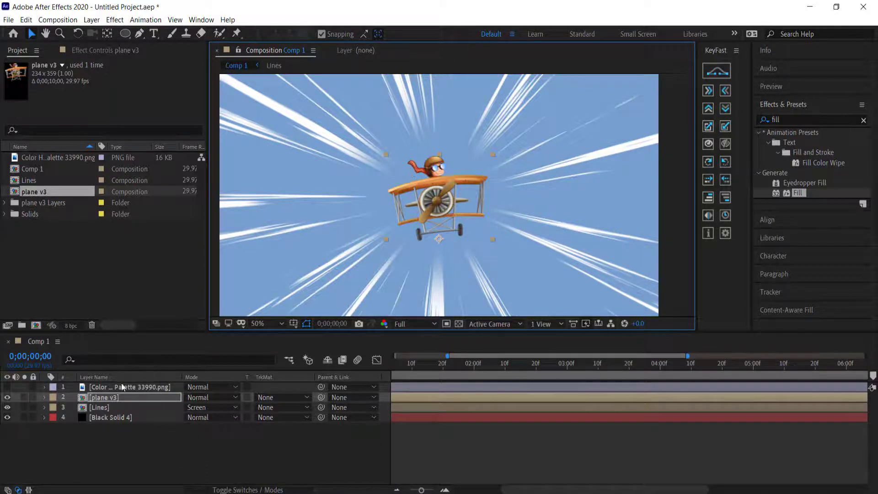
- Open the plane v3 composition and enable continuous rasterization for all five of its layers
double_click(107, 399)
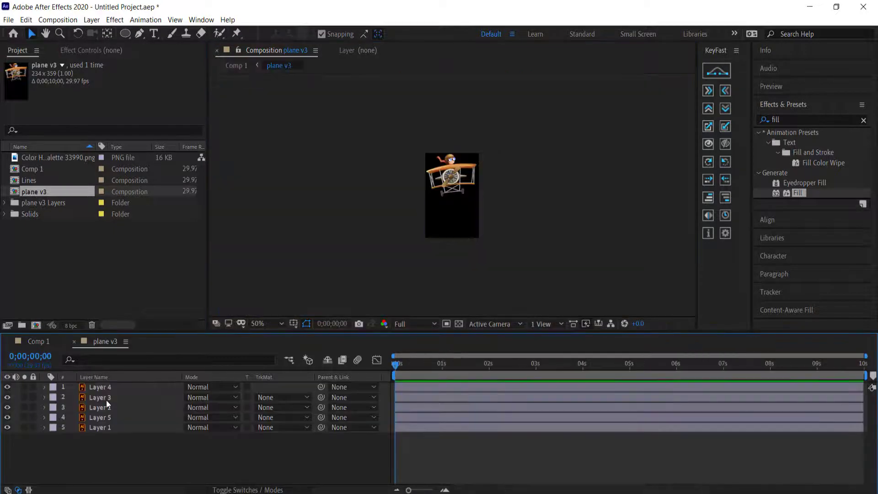
key(period)
key(period)
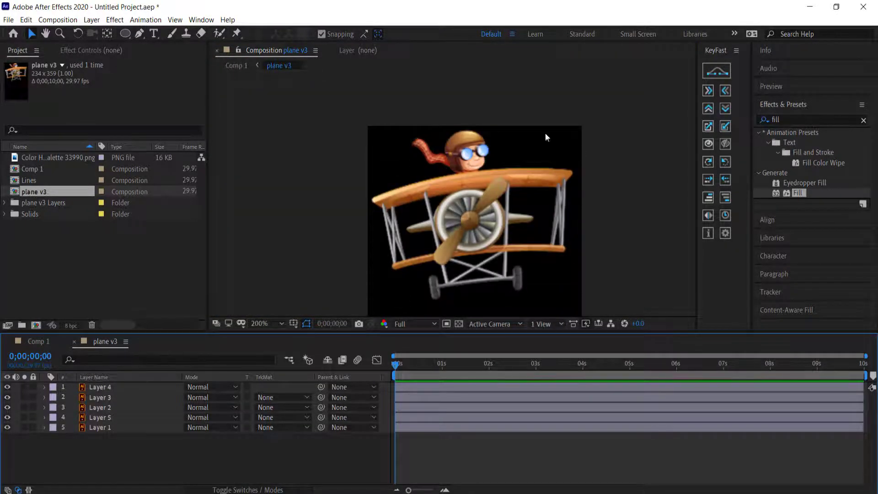
click(246, 490)
drag(197, 387, 196, 427)
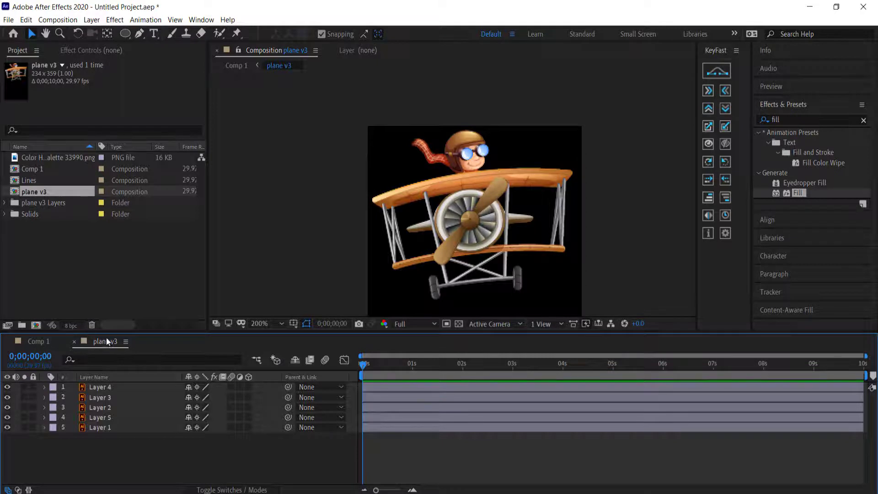
- Apply the Wave Warp effect to the scarf on Layer 4 and preview its motion
click(92, 387)
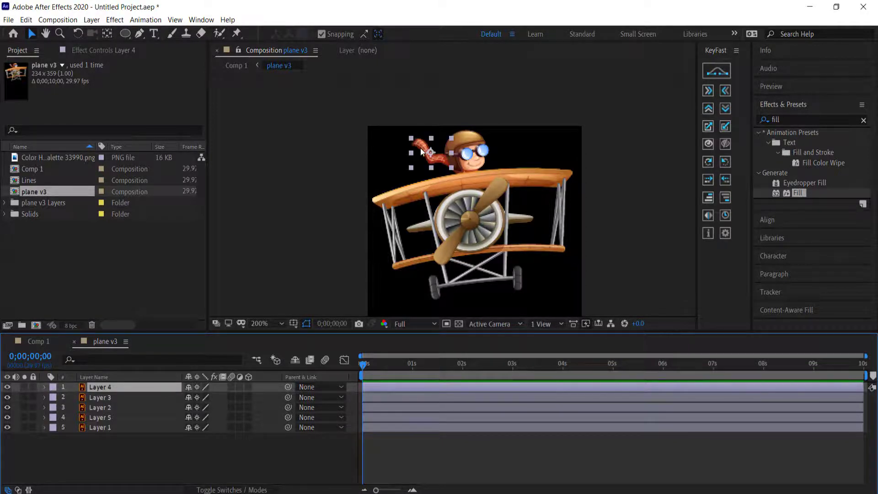
double_click(825, 119)
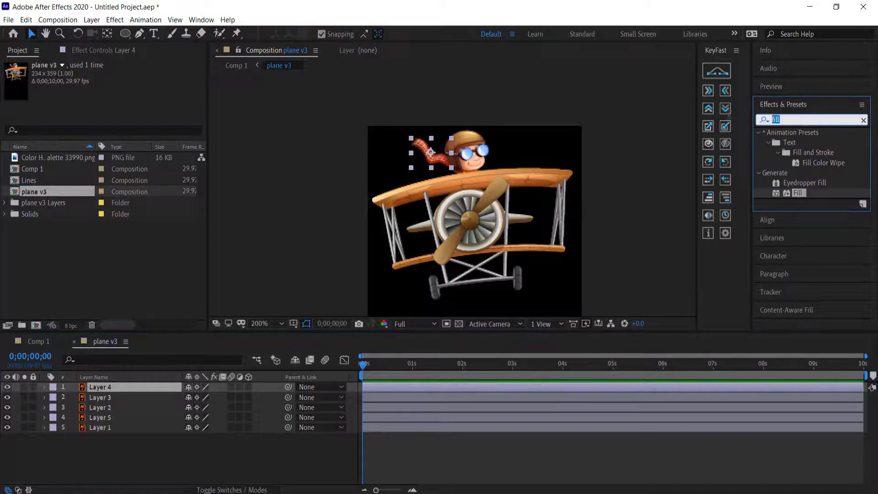
text(w)
click(764, 119)
text(ave)
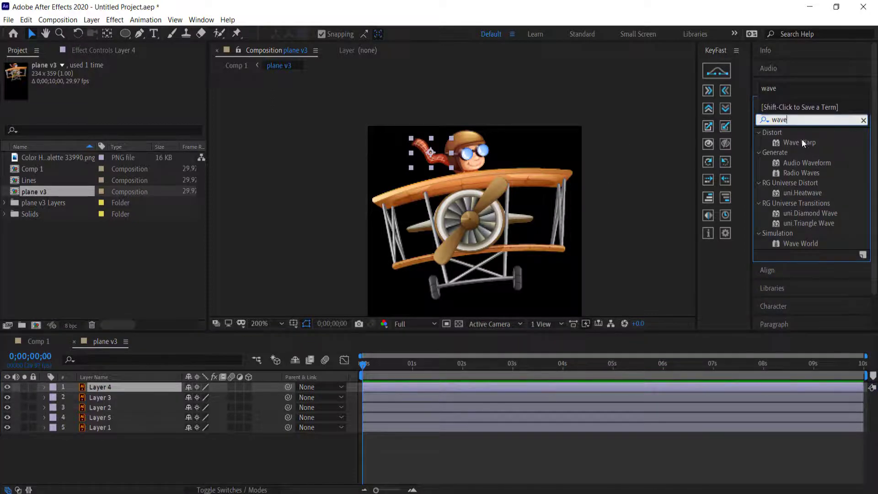
drag(801, 142, 120, 383)
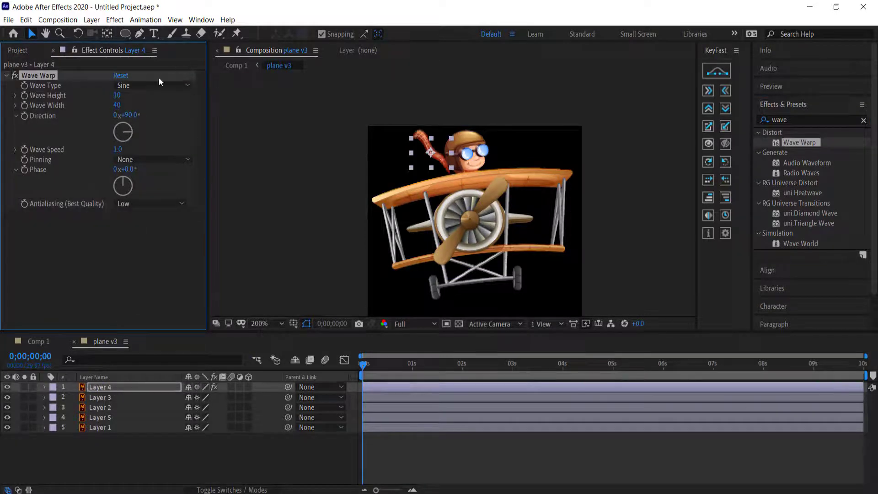
key(space)
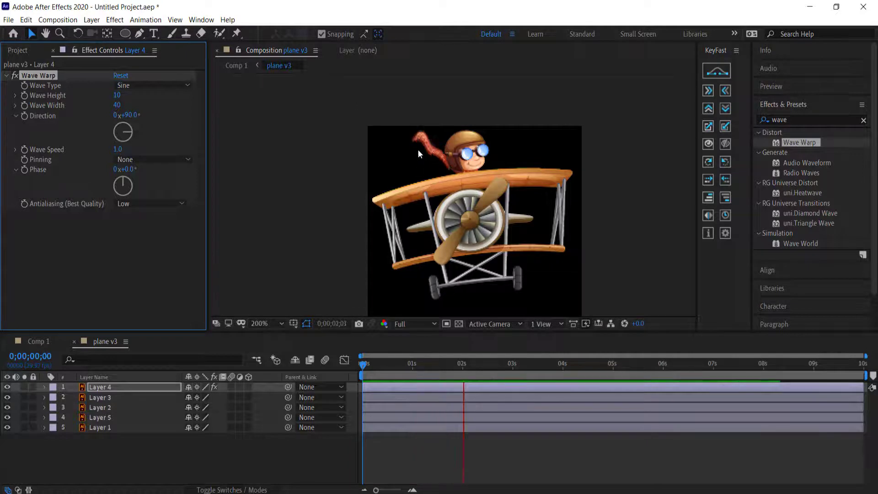
key(space)
- Set the scarf's Wave Warp height to 5 and width to 30, and preview the waving from the start
click(118, 96)
text(5)
key(Return)
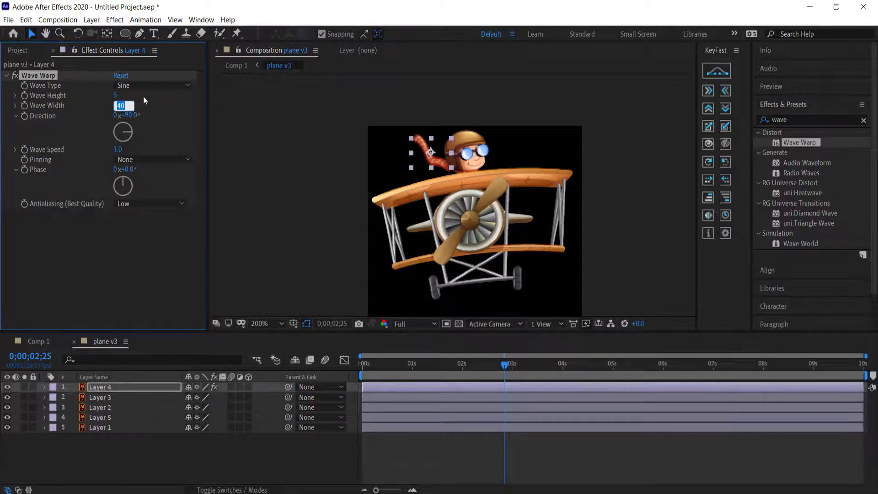
text(30)
key(Return)
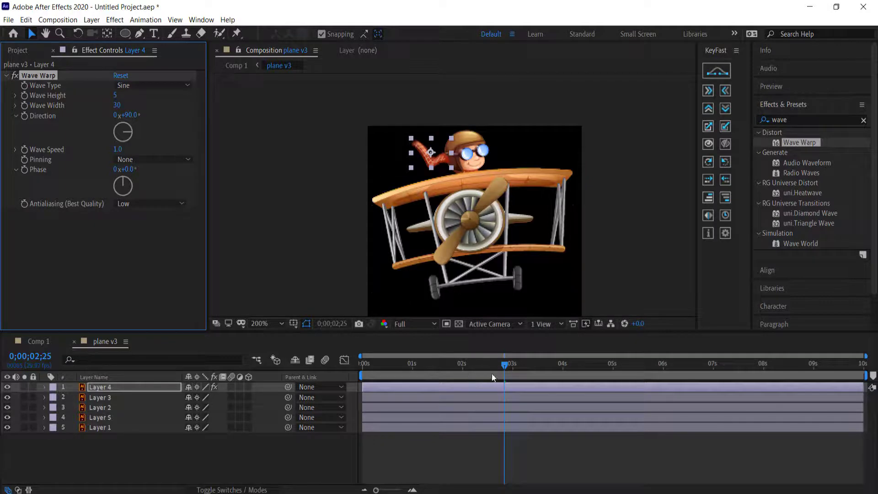
drag(507, 366, 325, 364)
key(space)
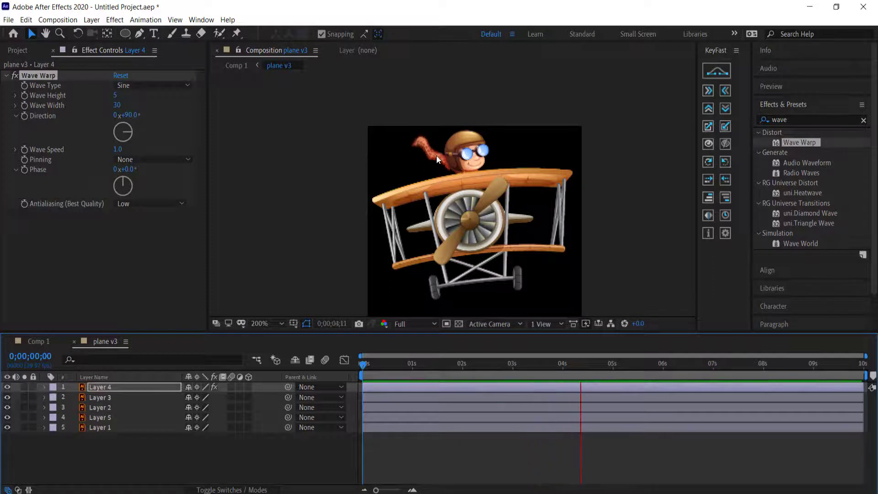
key(space)
- Move the scarf's Layer 4 to the bottom of the layer stack and return to the first frame
drag(103, 386, 102, 401)
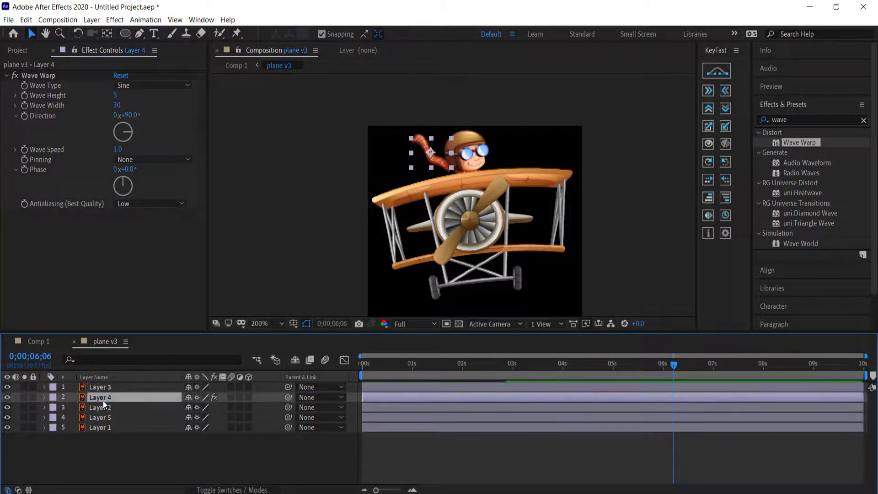
key(Home)
key(ctrl+shift+bracketleft)
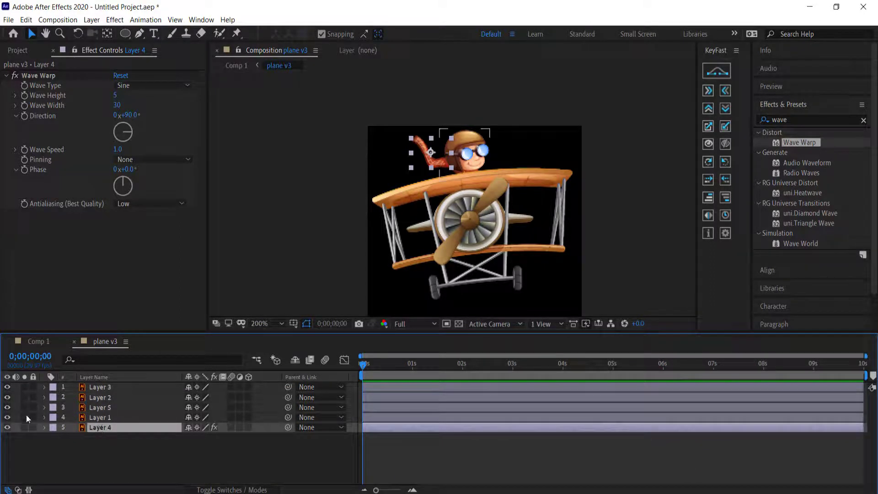
- Identify the propeller layer by toggling layer visibility, and add the expression time*1000 to Layer 2's Rotation
click(8, 417)
click(102, 397)
click(6, 397)
click(7, 397)
click(7, 397)
click(7, 398)
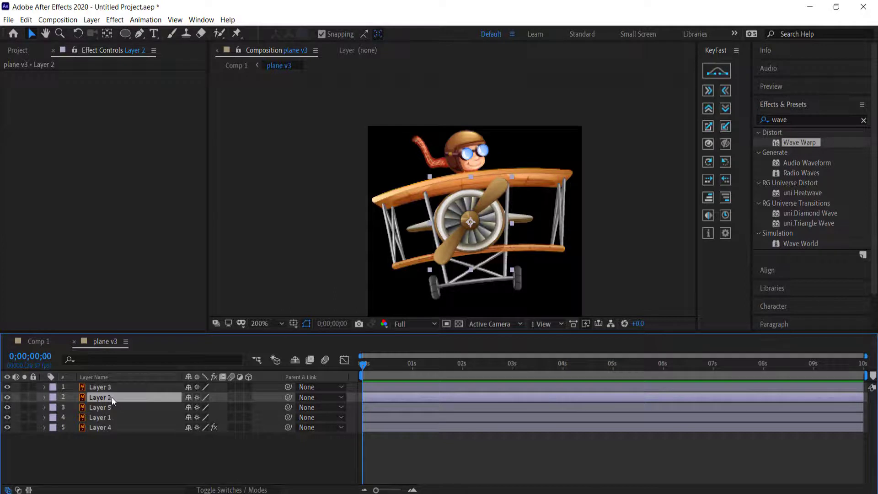
key(r)
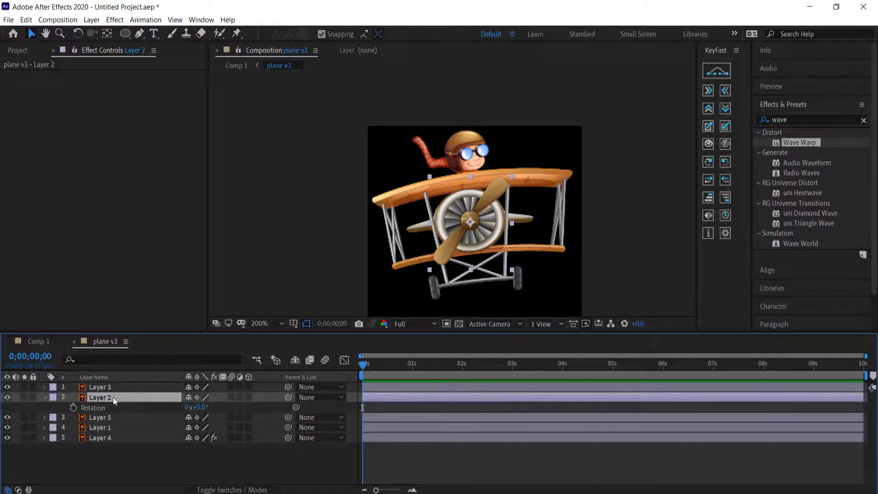
click(74, 407)
alt+click(74, 407)
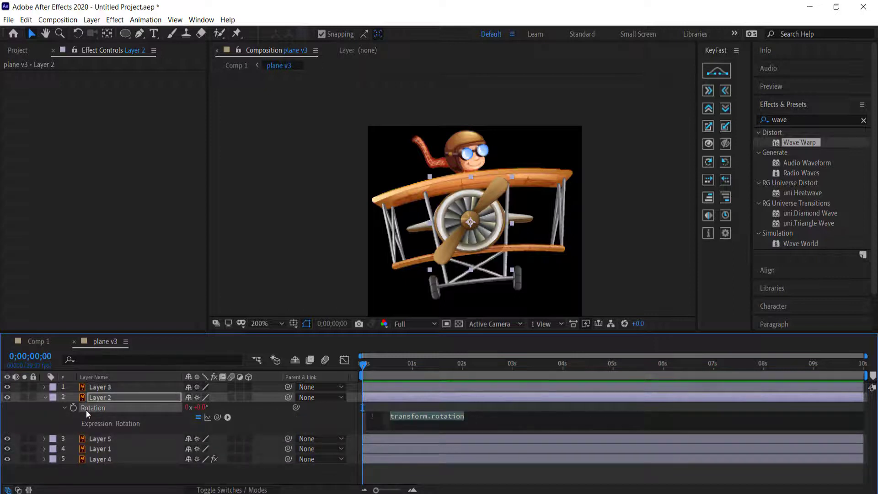
text(time)
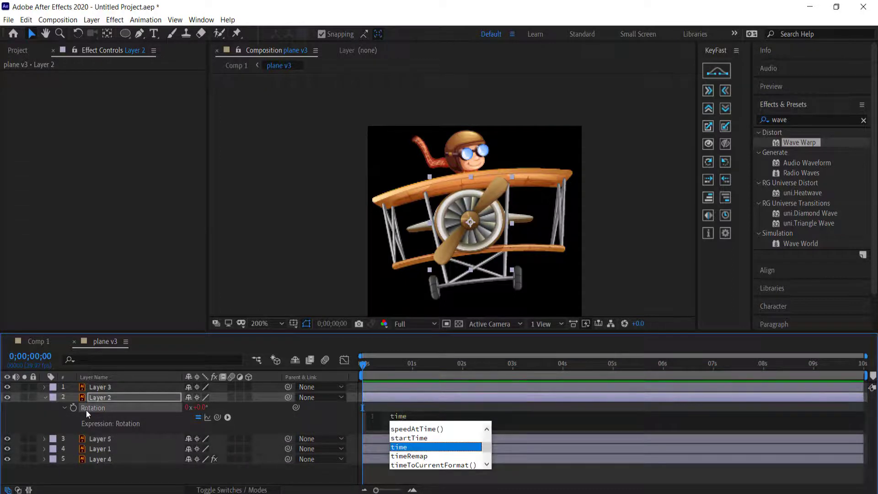
text(*1000)
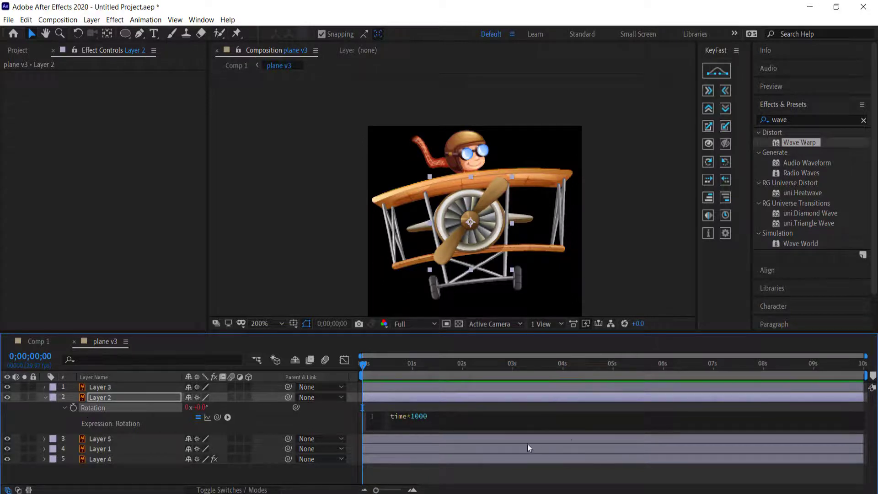
click(374, 364)
- Preview the spinning propeller and play the full plane animation in Comp 1 from the start
key(space)
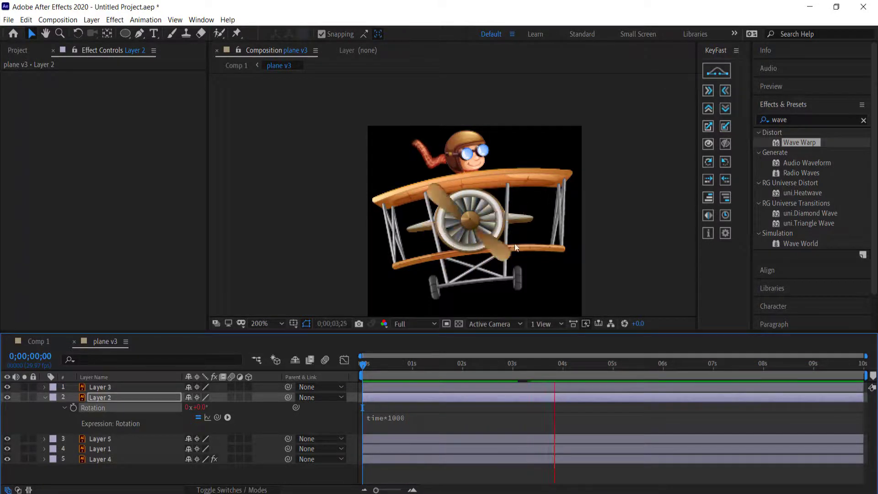
click(38, 340)
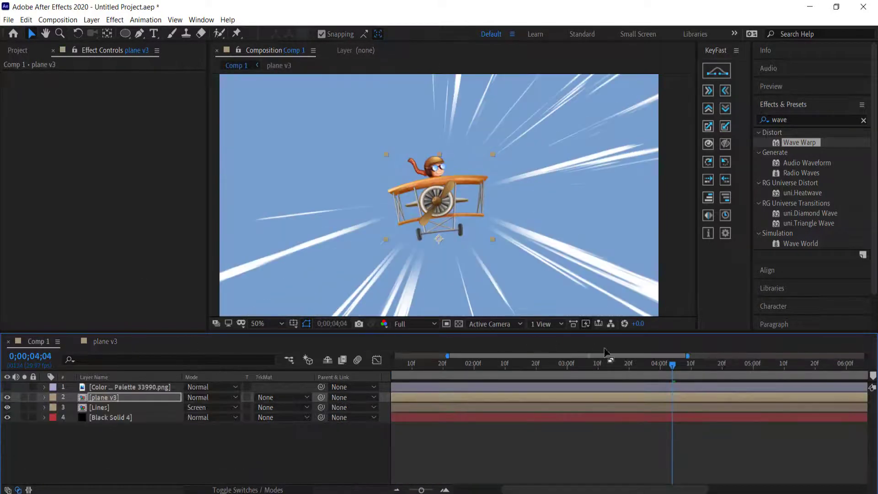
drag(673, 365, 301, 361)
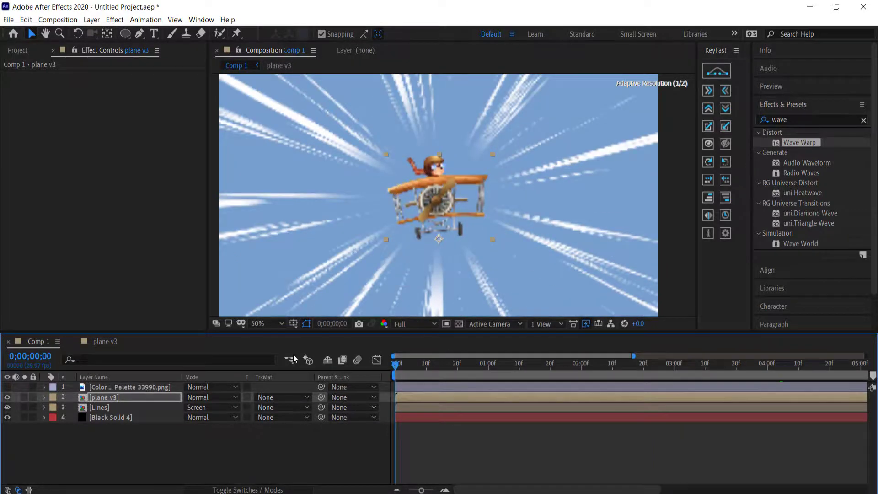
key(space)
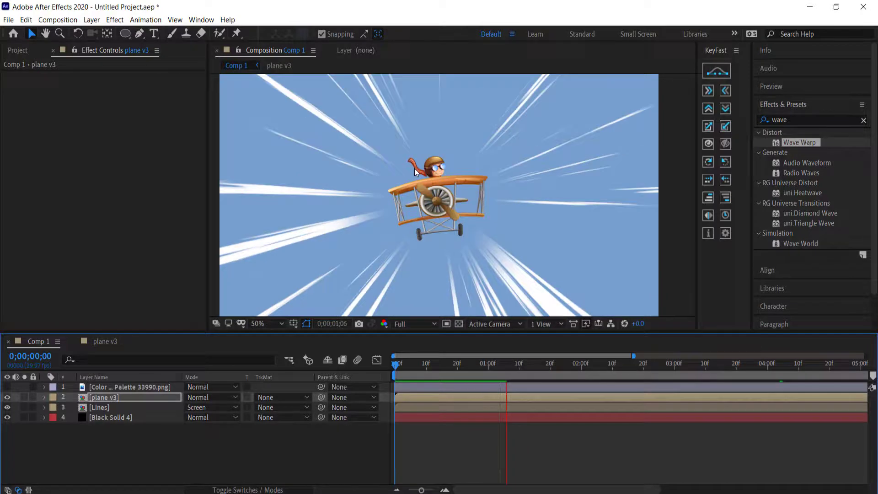
- Replay the Comp 1 animation from the first frame to check the plane's scarf and propeller motion
key(space)
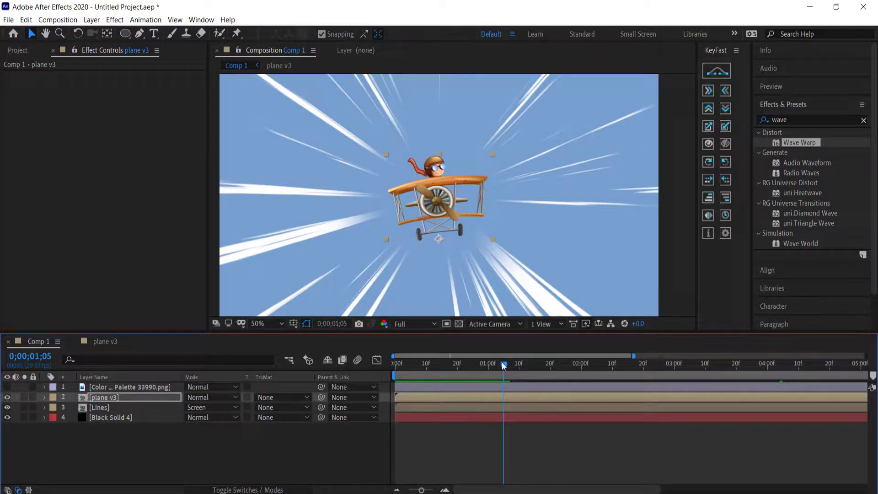
key(Home)
key(space)
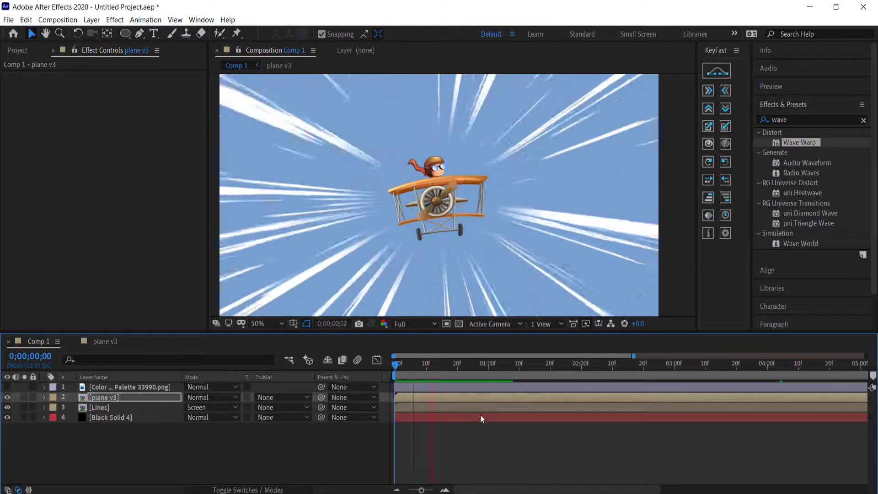
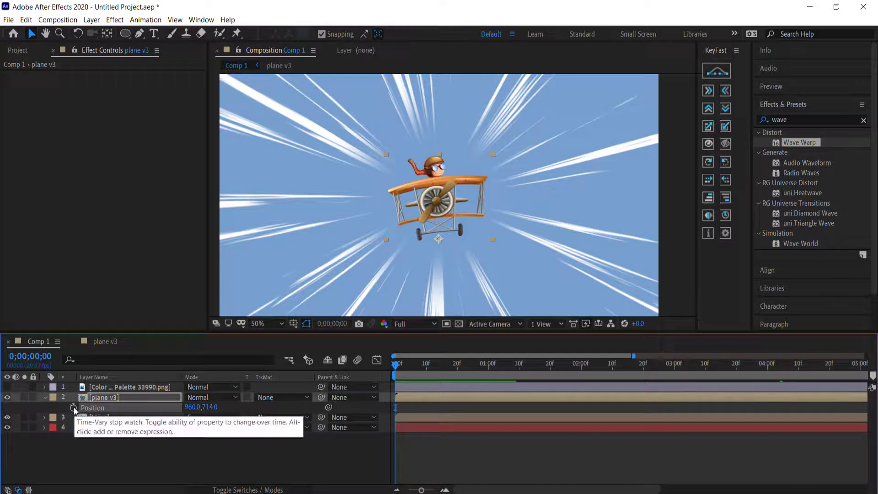
- Add the expression wiggle(1,30) to the Position of the plane v3 layer and preview the movement from the start
alt+click(74, 409)
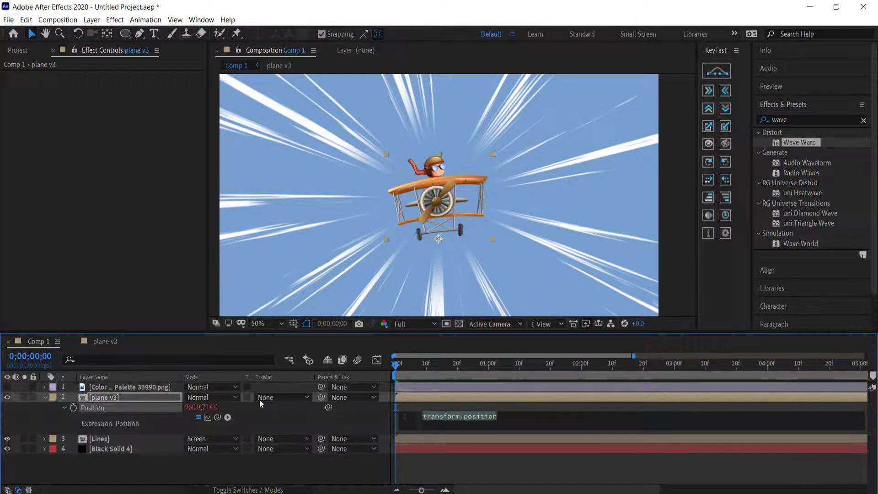
text(wiggle)
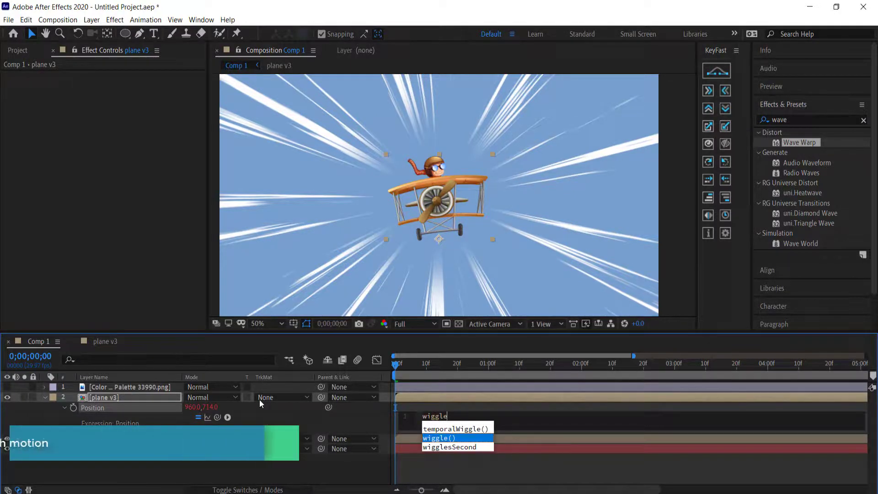
key(Return)
text(1)
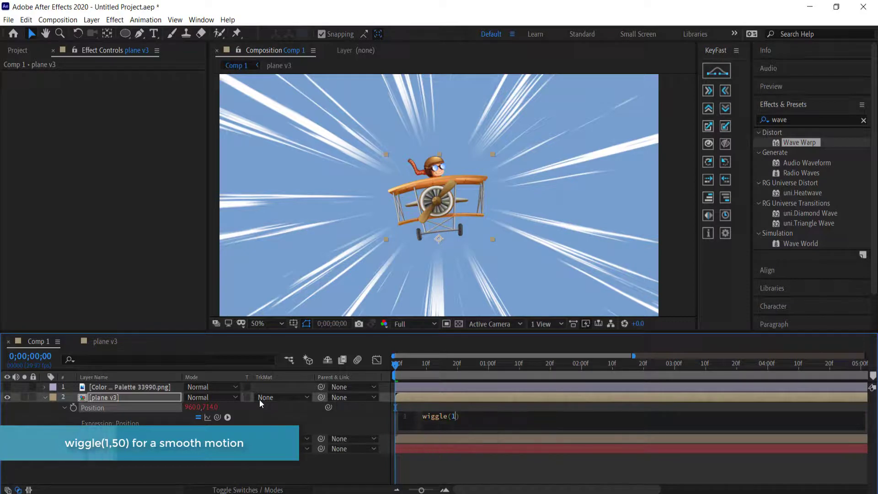
text(,)
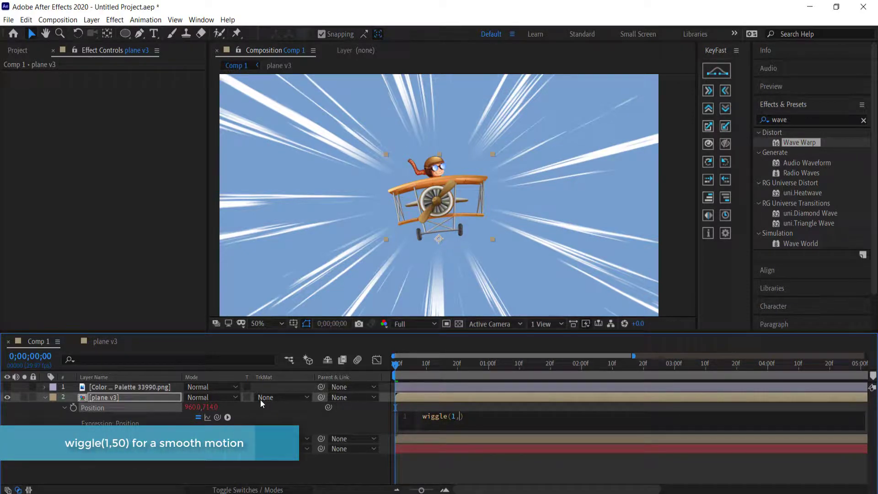
text(30)
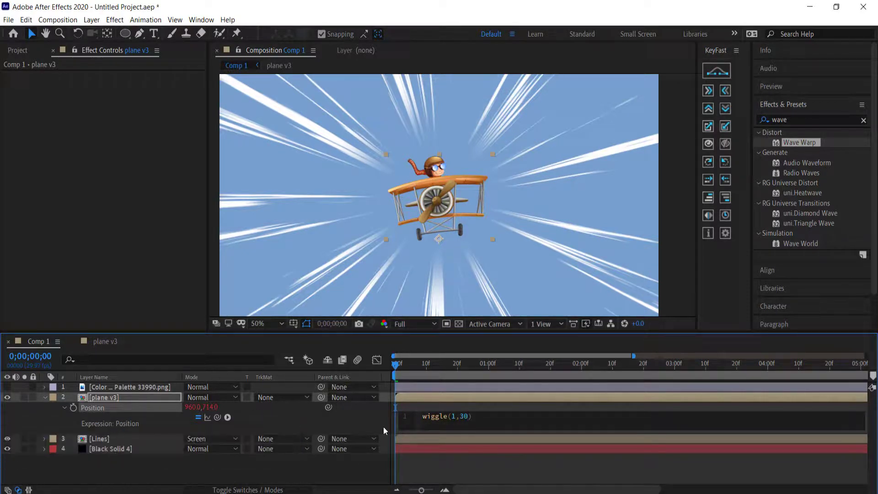
click(397, 364)
key(space)
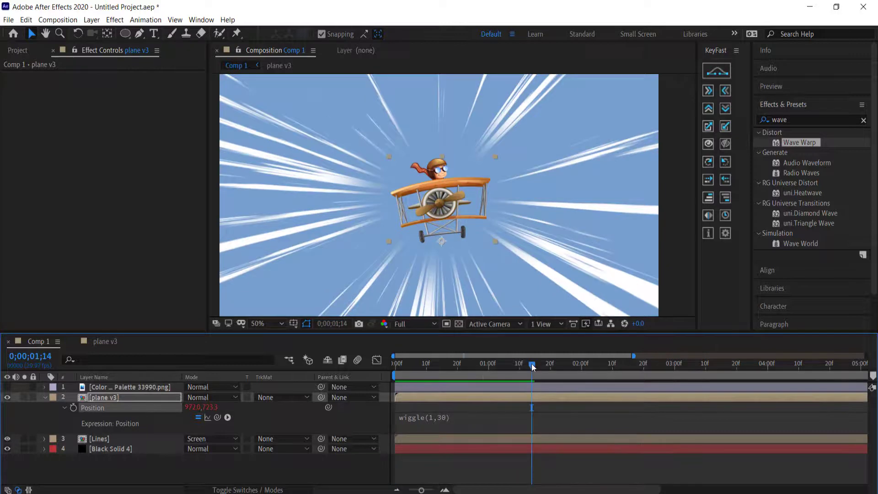
- Change the plane v3 Position expression to wiggle(2,30) and preview the movement from the start
click(408, 364)
key(Home)
click(435, 420)
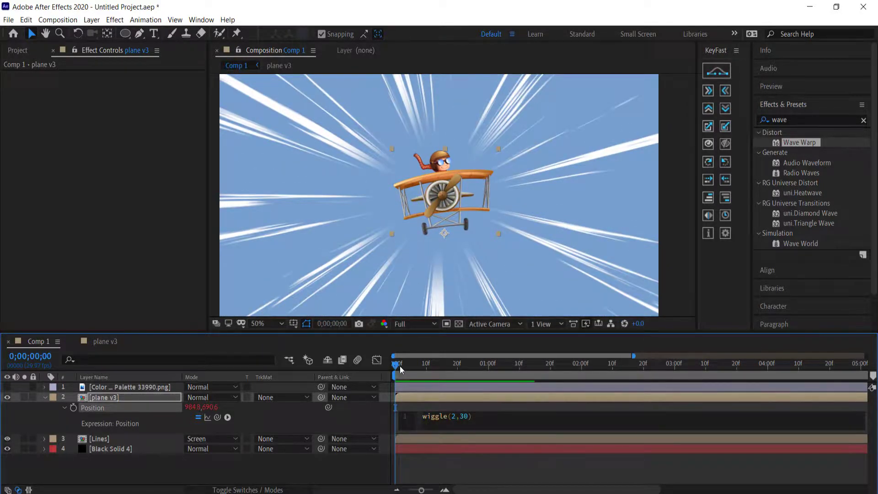
click(397, 364)
key(space)
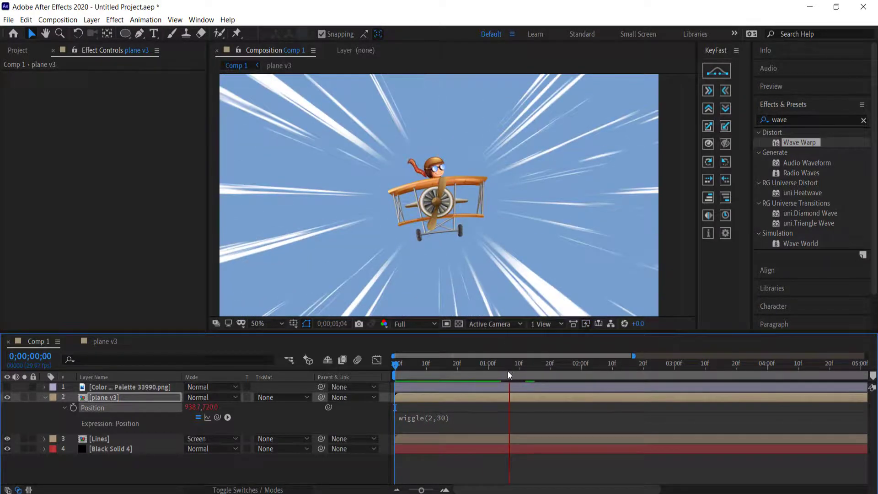
key(space)
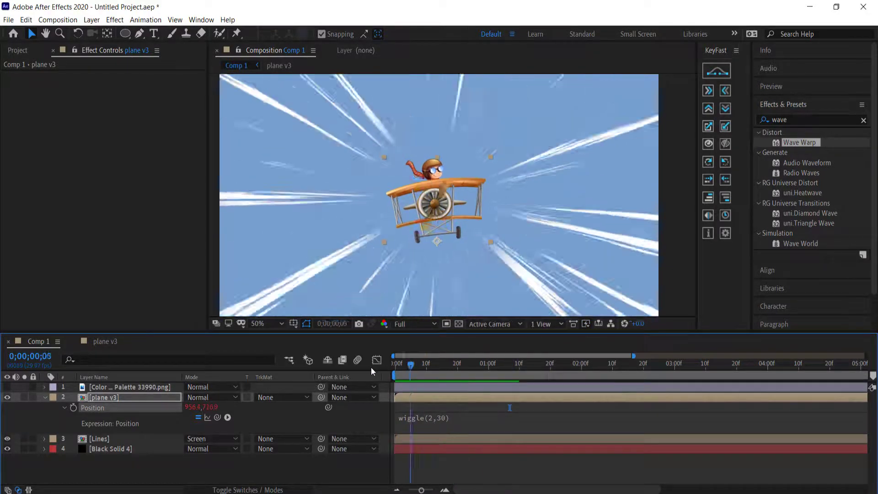
- Add the expression wiggle(1,30) to the Rotation of the plane v3 layer and preview the tilting from the start
click(92, 399)
key(r)
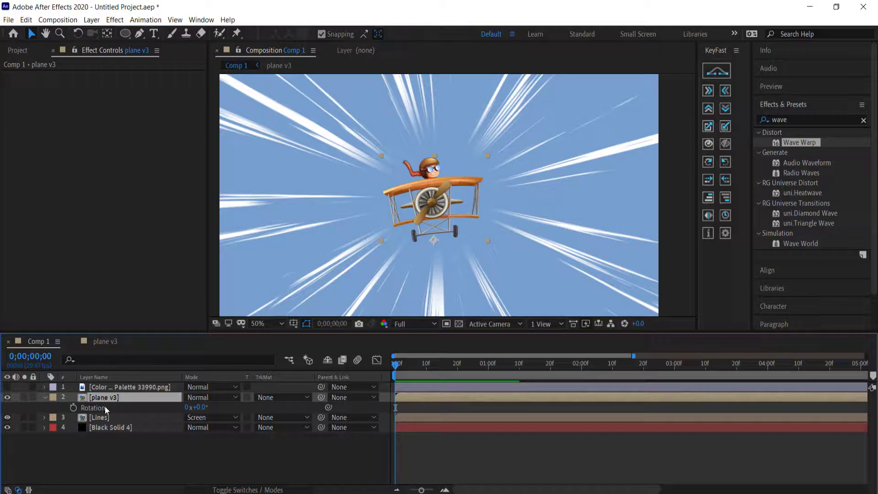
alt+click(73, 408)
text(wig)
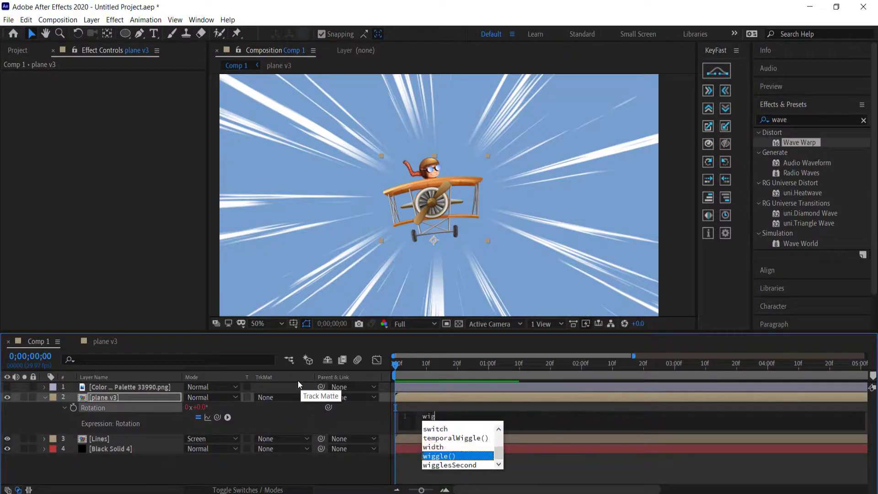
text(gle)
key(Return)
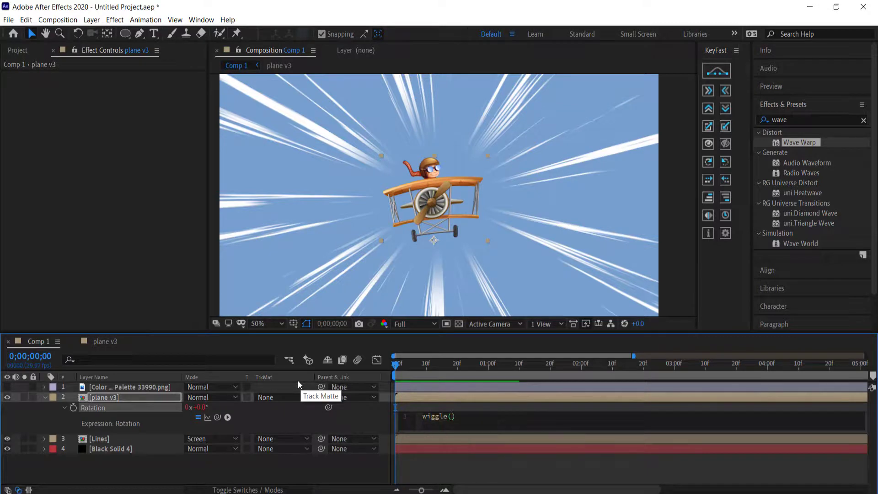
text(1,30)
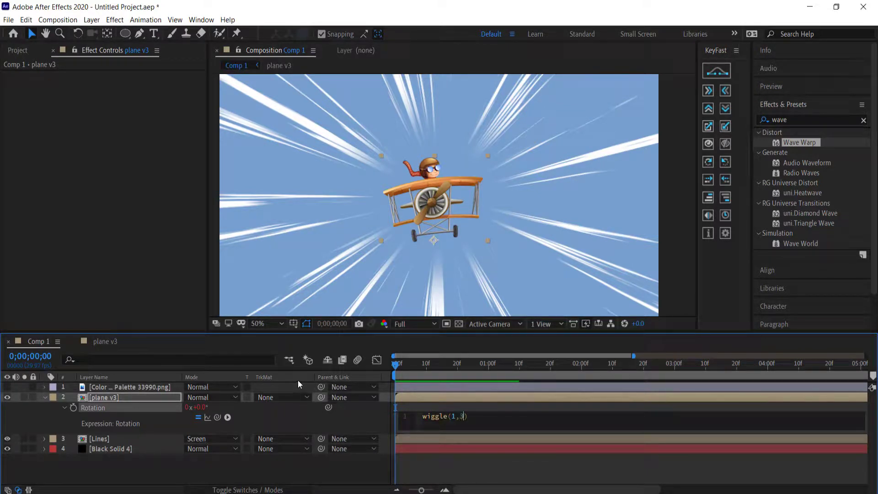
click(387, 365)
key(space)
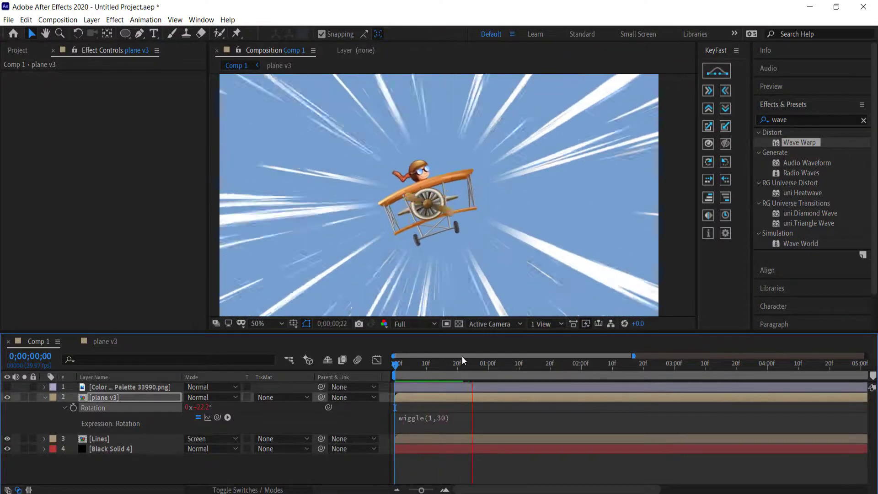
- Reduce the plane v3 Rotation expression to wiggle(1,20) and preview the tilting from the start
click(442, 418)
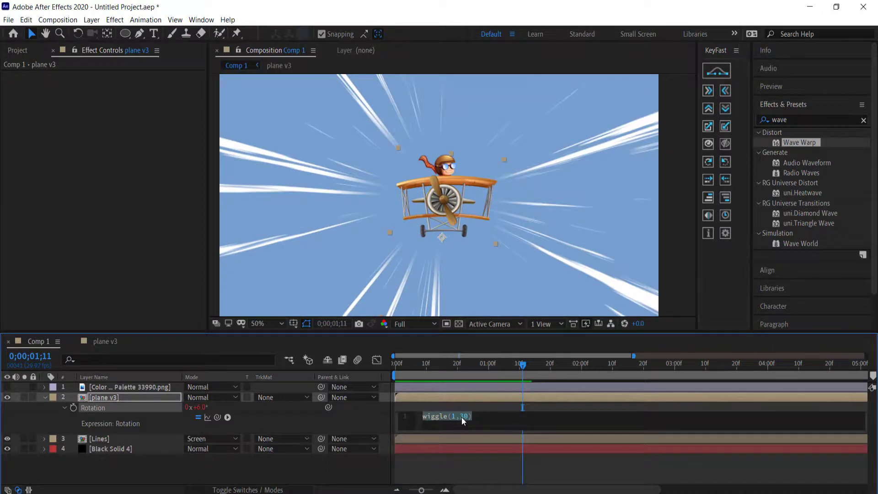
click(459, 417)
key(Delete)
text(2)
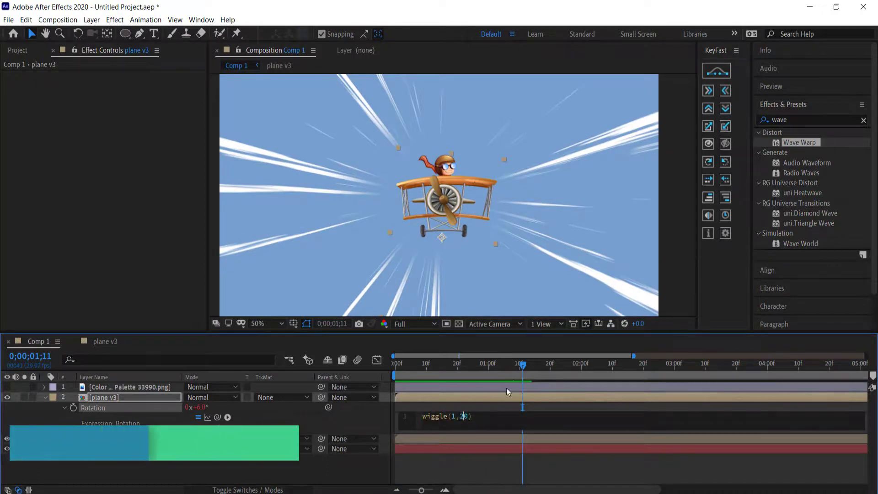
click(370, 361)
key(space)
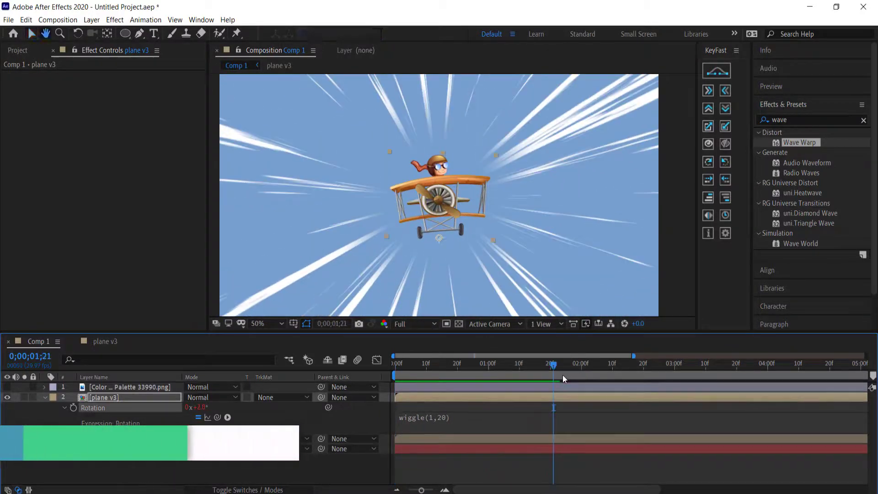
- Change the plane v3 Rotation expression to wiggle(1,10) at the first frame and preview the gentler tilting
click(401, 363)
key(Home)
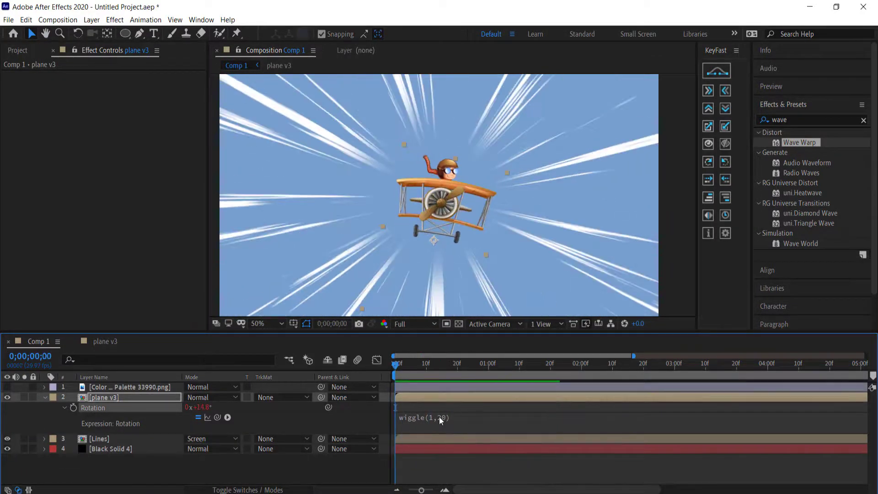
click(440, 418)
click(460, 418)
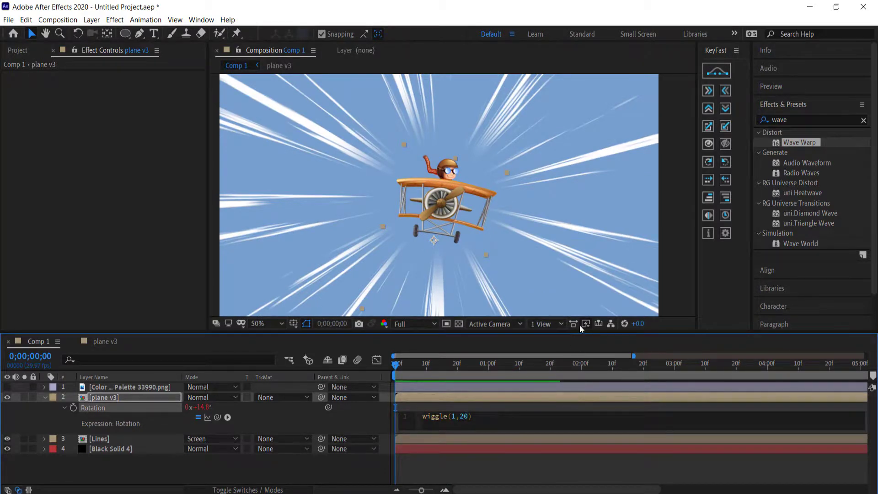
text(1)
click(397, 364)
key(space)
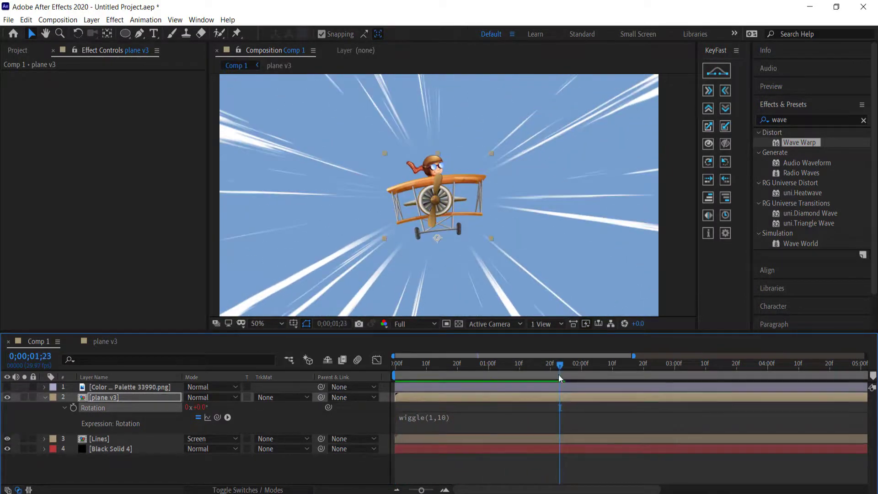
key(space)
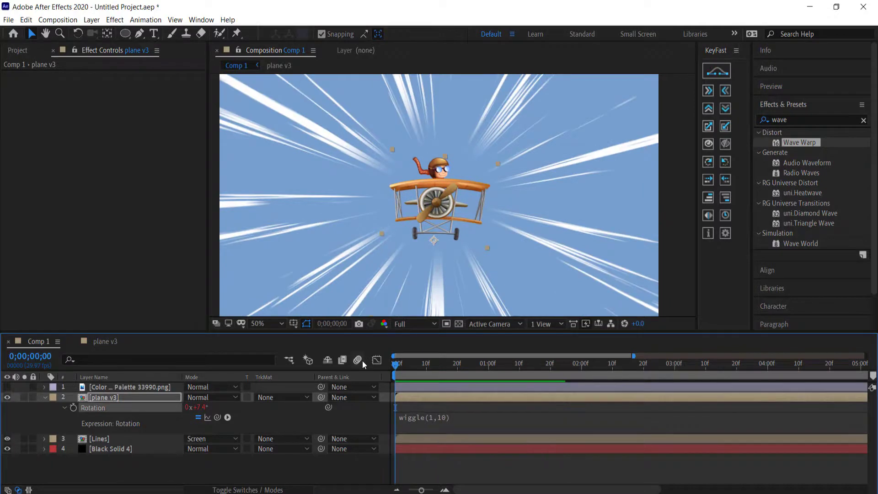
- Replay the animation from the first frame and enable motion blur for the Comp 1 composition
mouse_move(396, 364)
mouse_down()
mouse_move(583, 363)
mouse_move(396, 364)
mouse_up()
key(space)
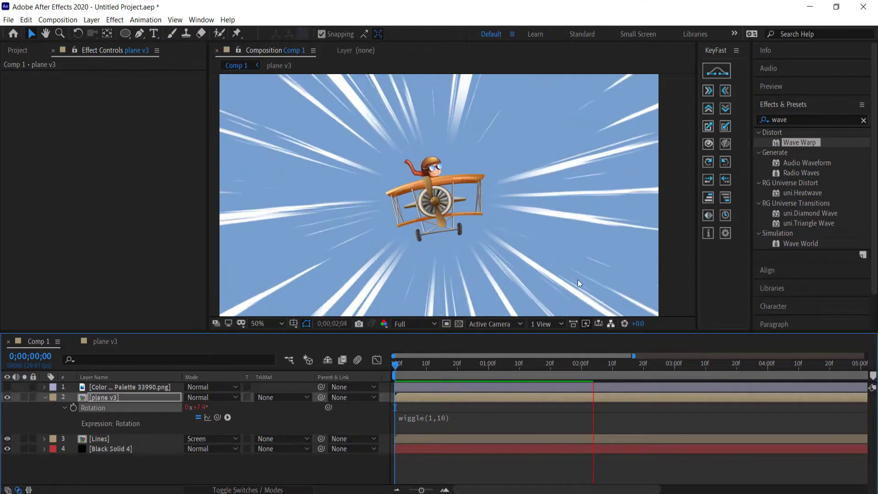
key(space)
key(space)
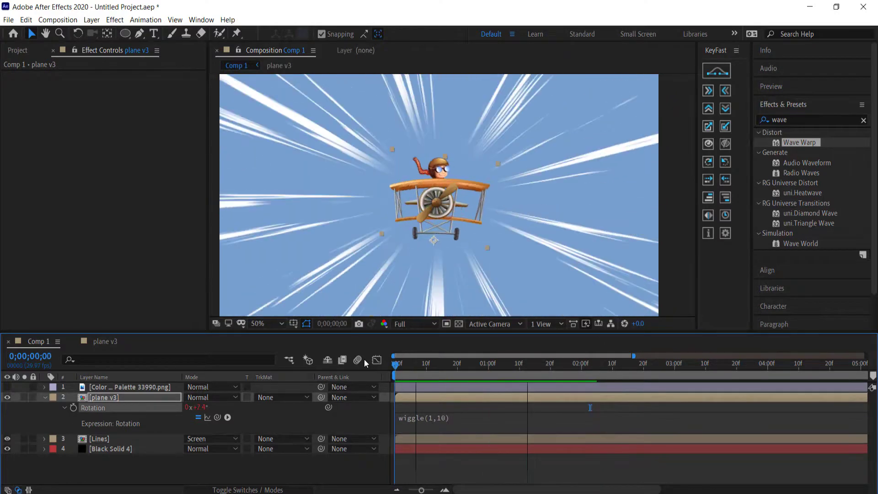
click(358, 360)
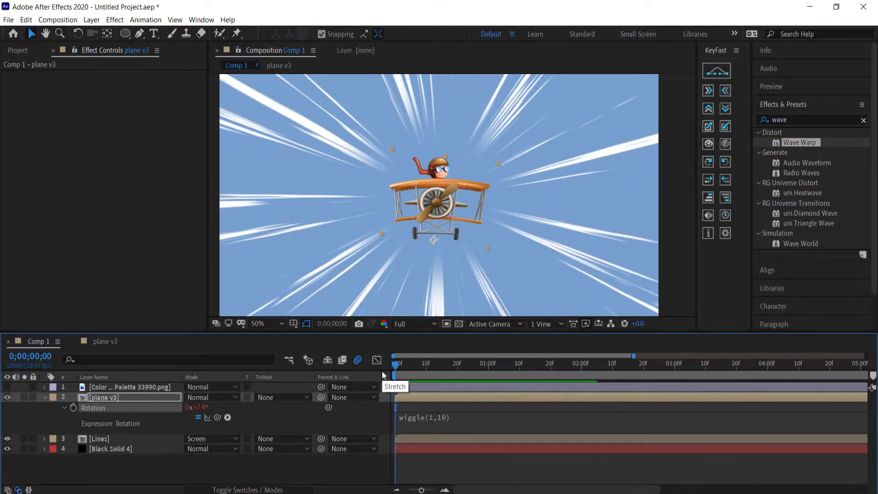